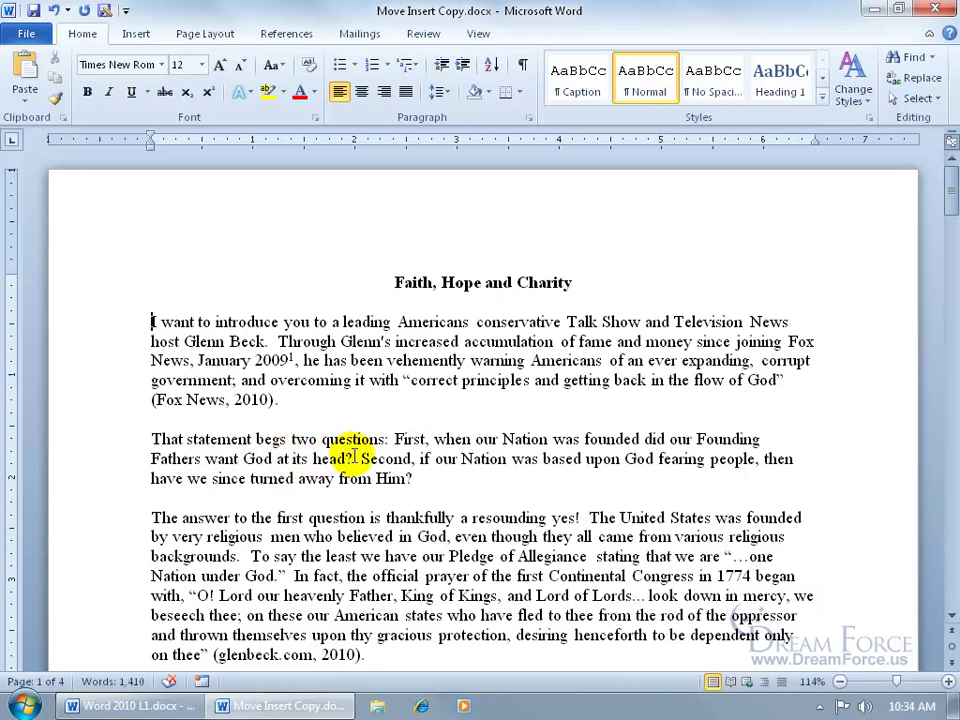
Insert the words "us to ask" before "two questions" in the second paragraph
click(290, 441)
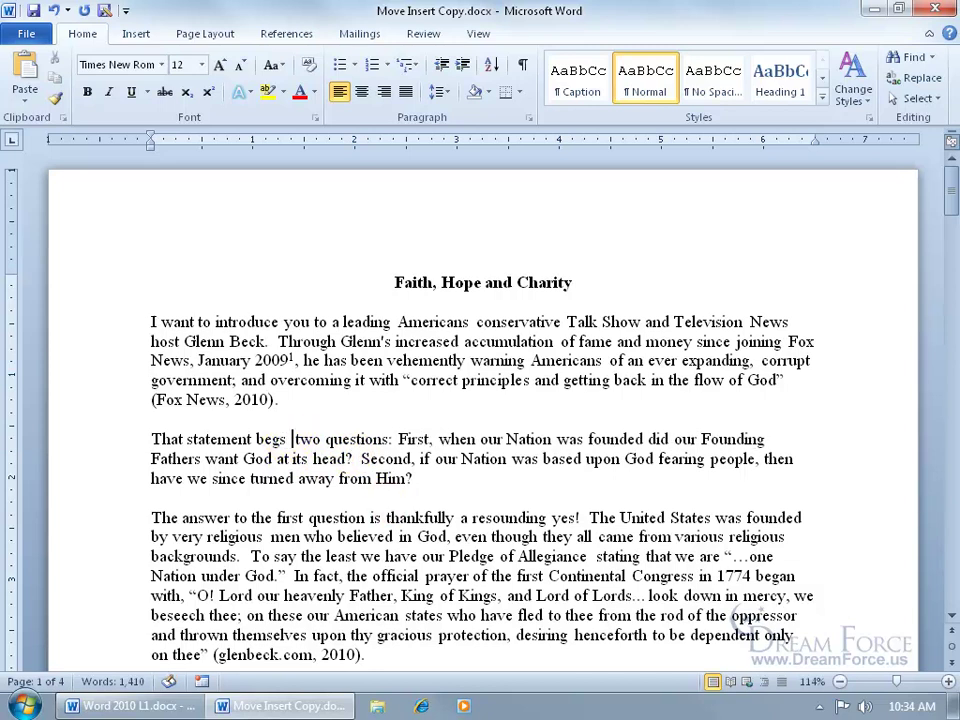
text(us to ask)
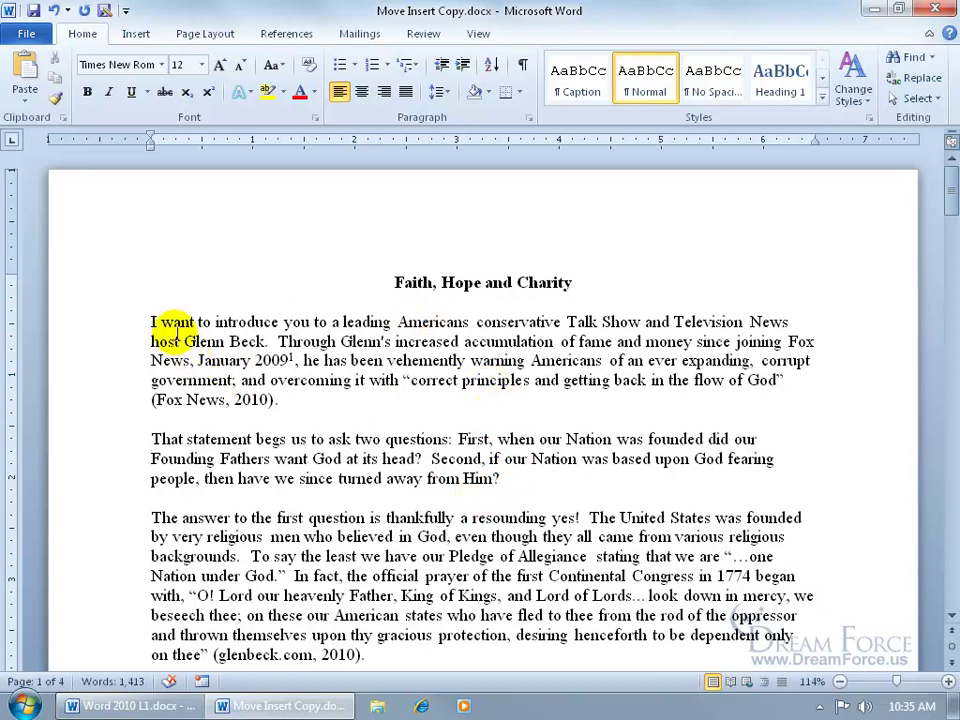
Cut the first line of the opening paragraph, from "I want to introduce you" through "Television News"
drag(150, 321, 790, 321)
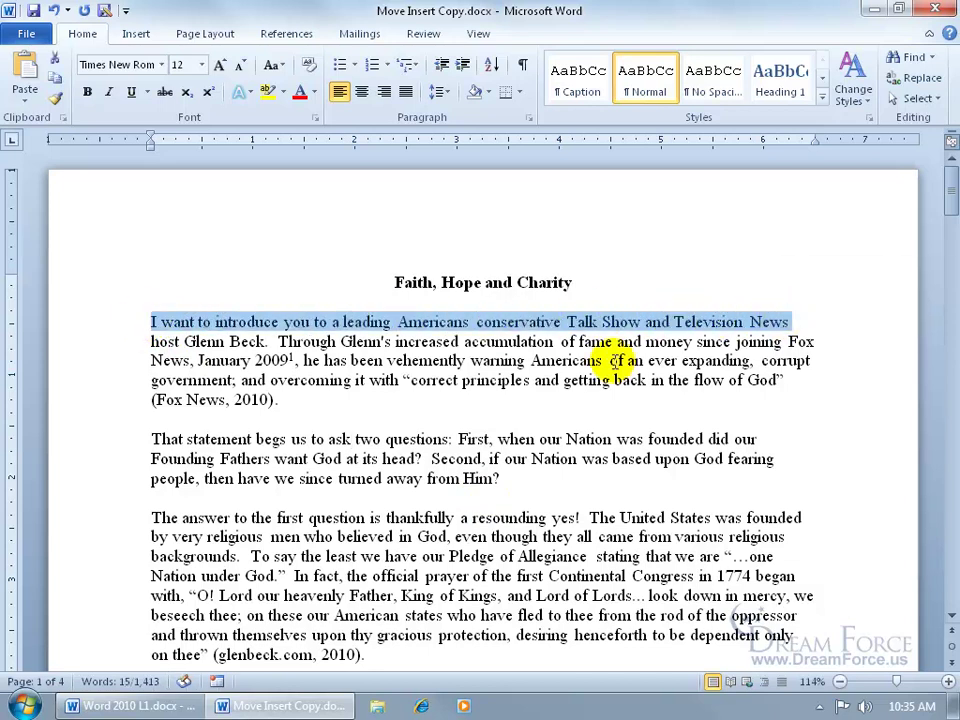
click(111, 325)
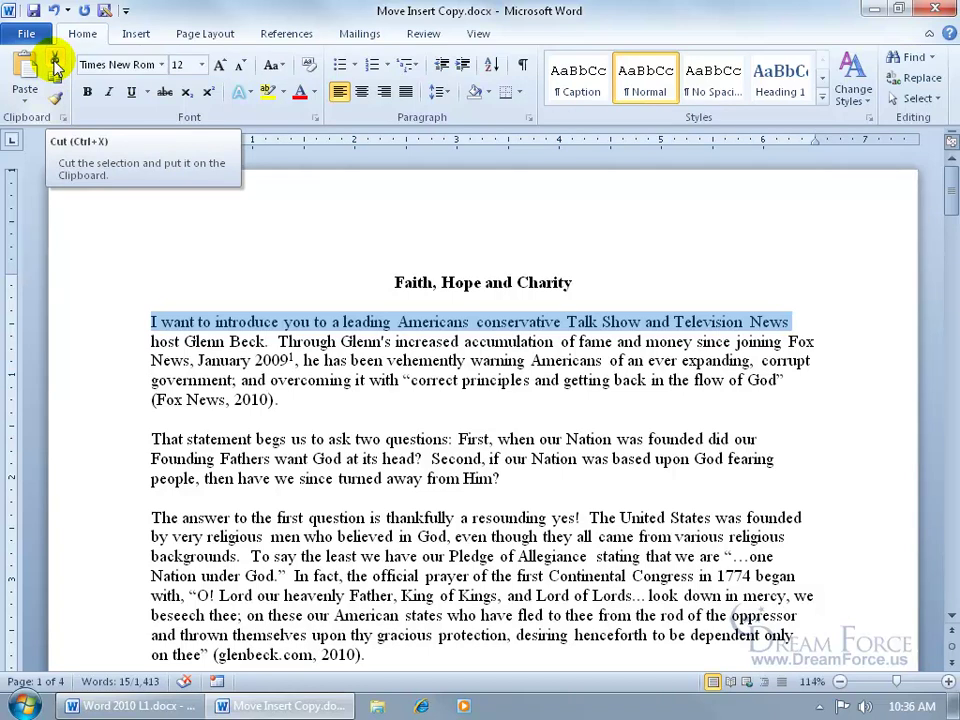
right_click(253, 323)
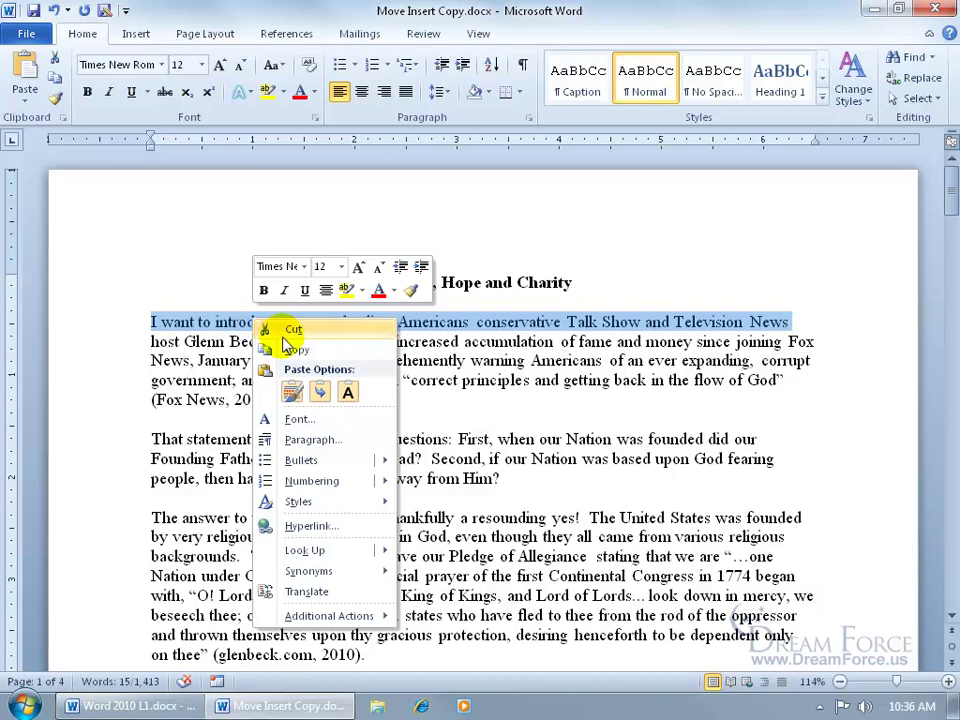
click(286, 332)
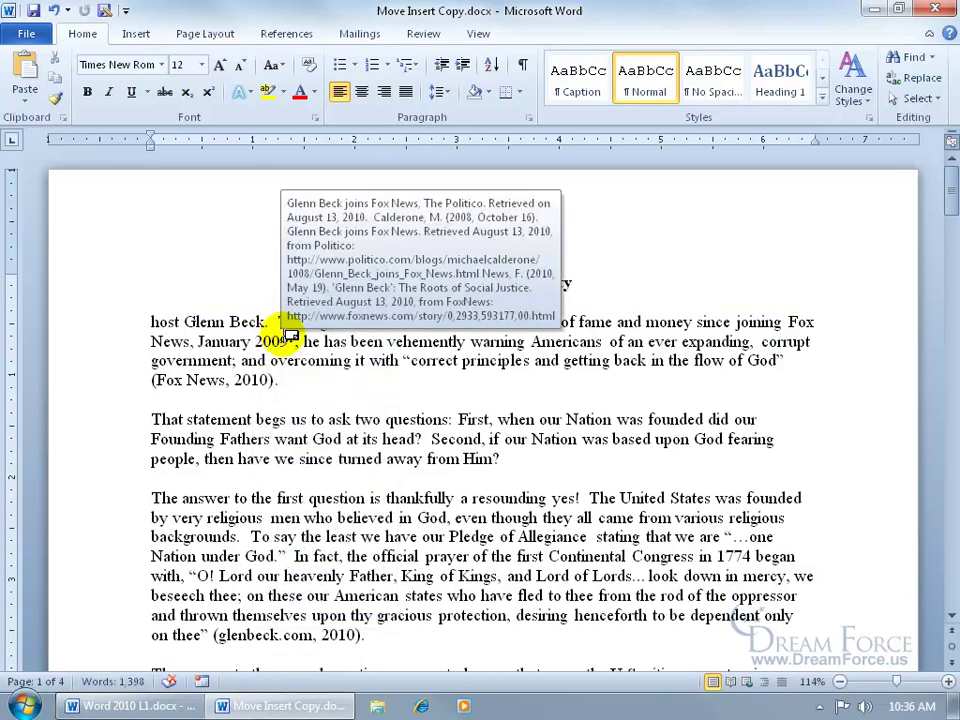
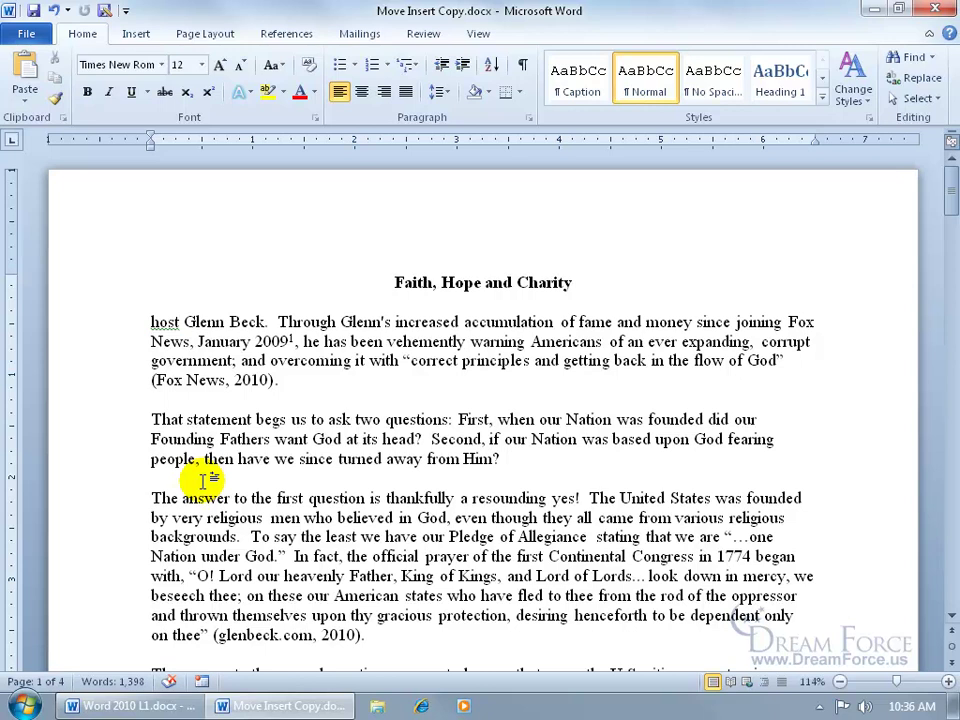
Paste the cut line as text only into the blank line between the second and third paragraphs
right_click(183, 481)
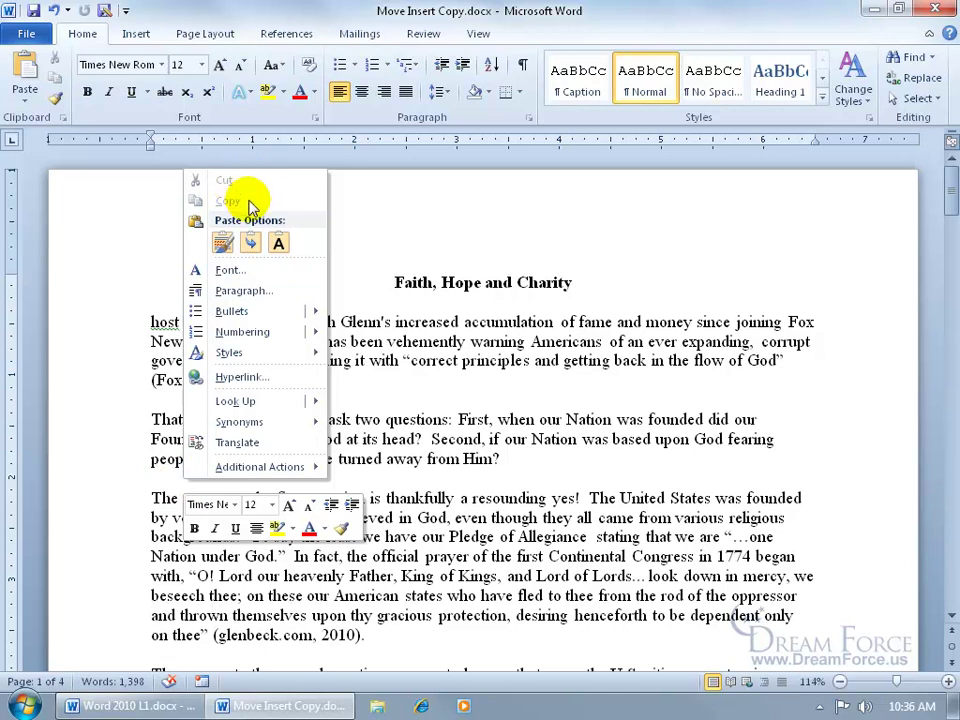
click(222, 245)
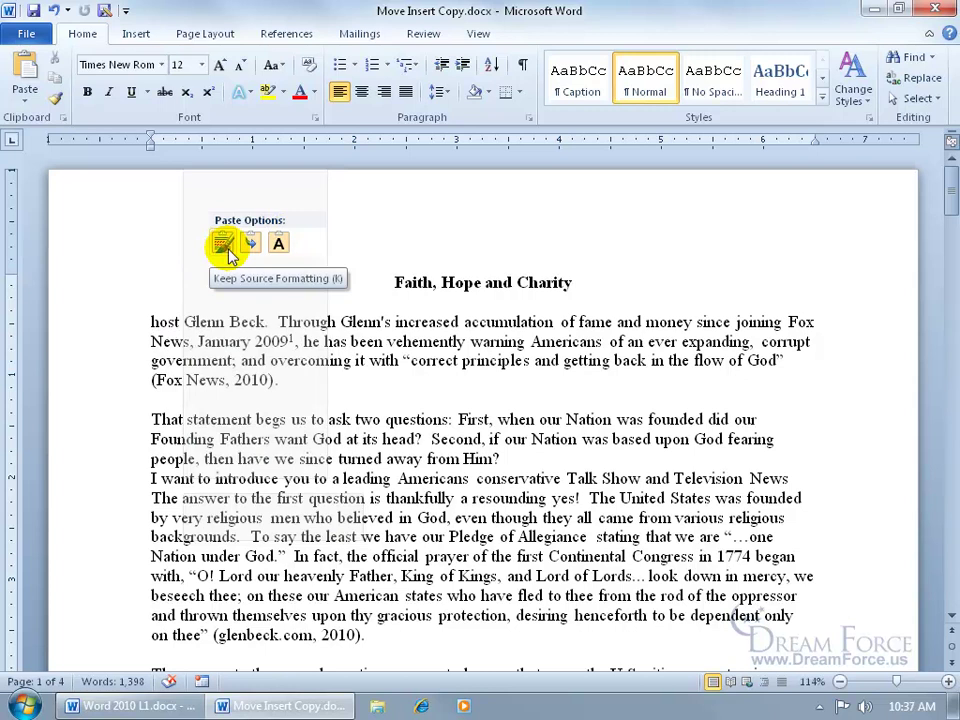
right_click(168, 312)
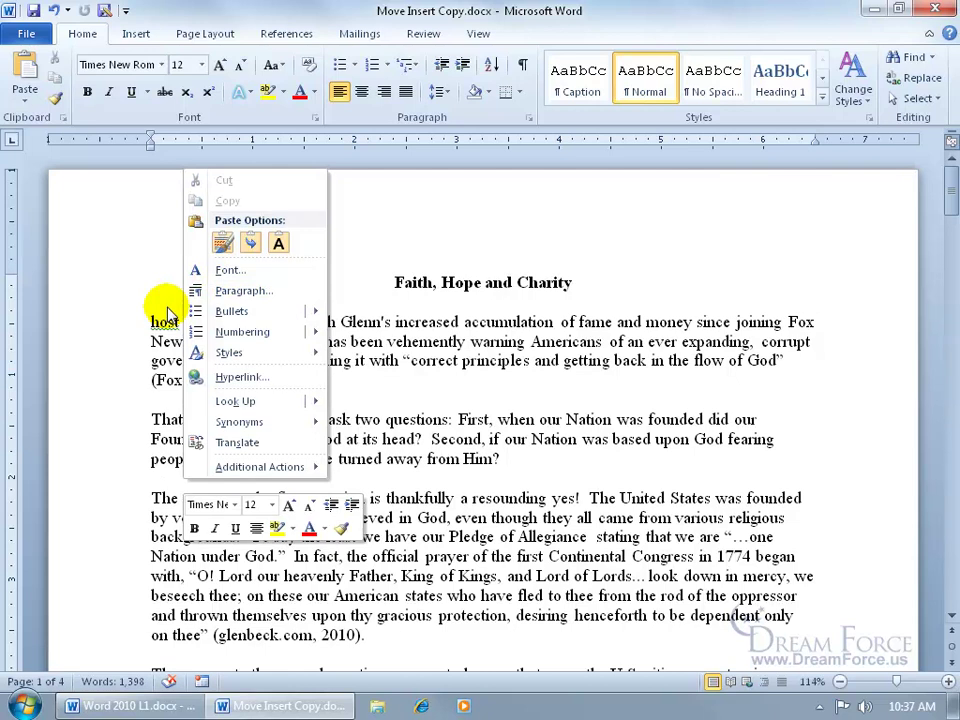
click(251, 243)
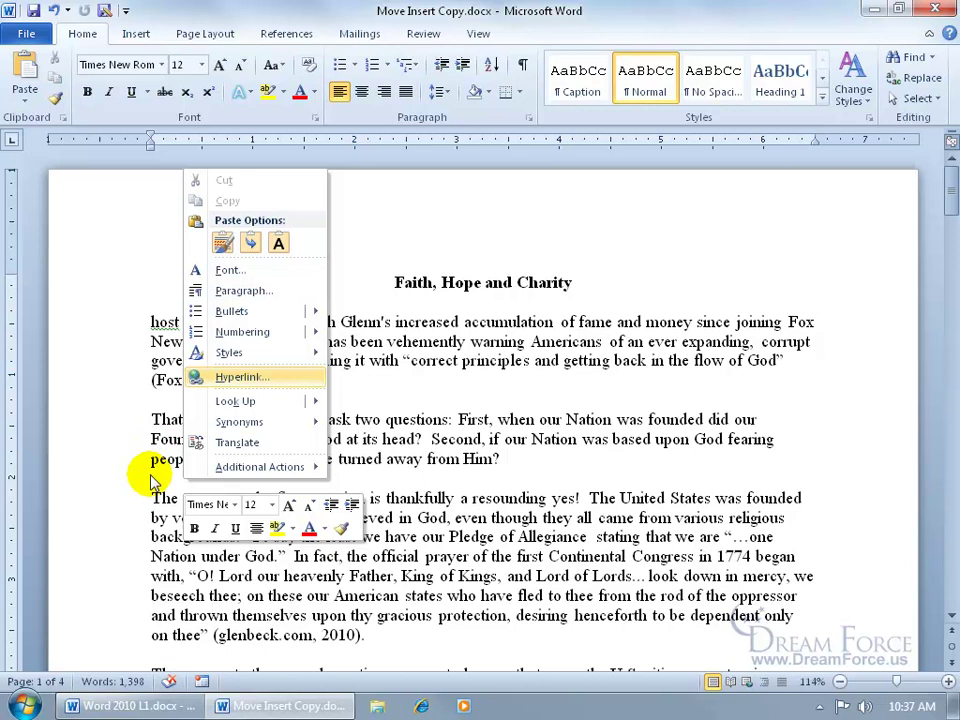
click(278, 243)
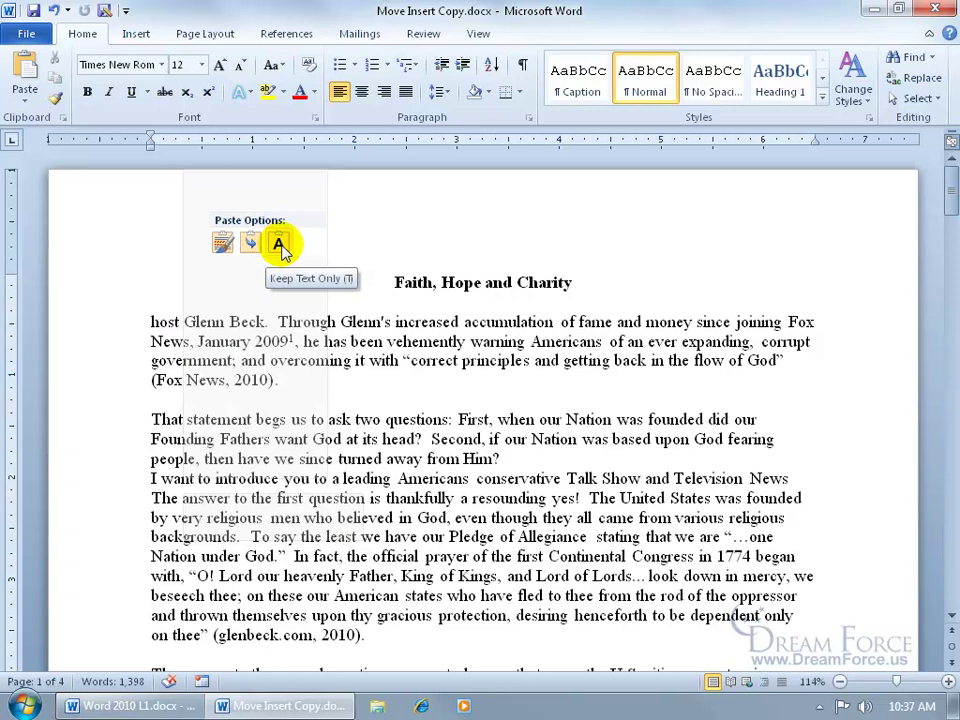
click(281, 245)
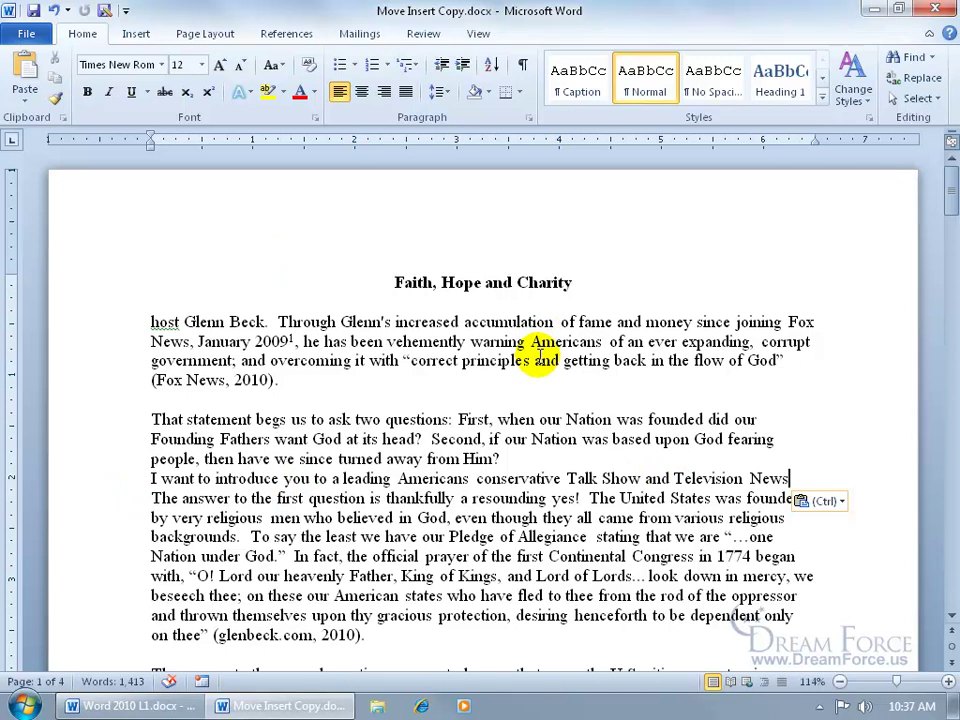
Undo the paste and the cut of the opening line
click(54, 11)
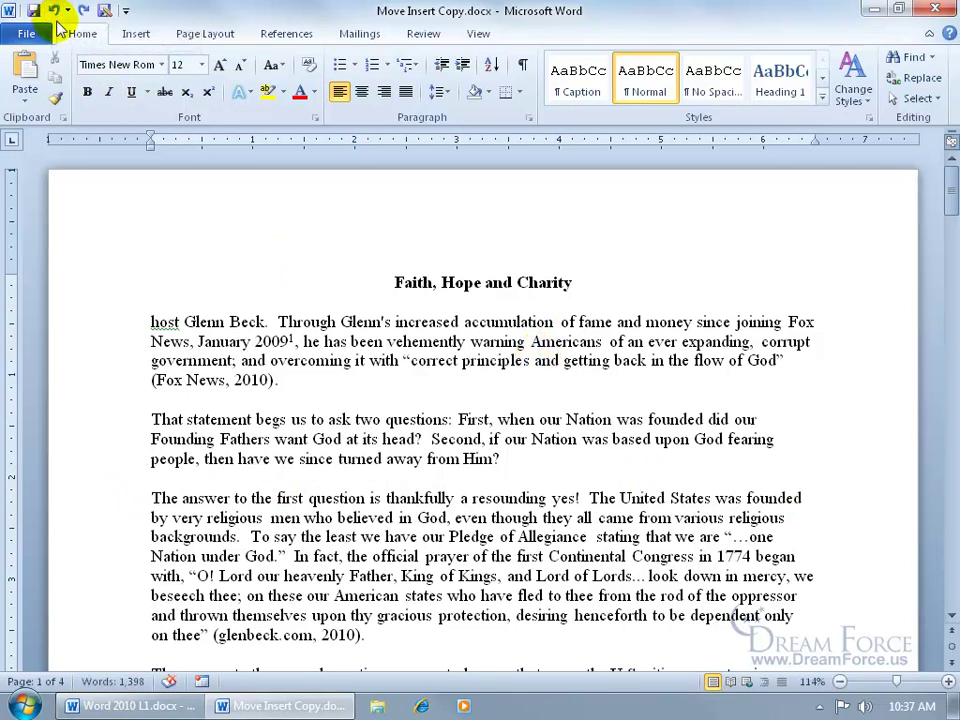
key(ctrl+y)
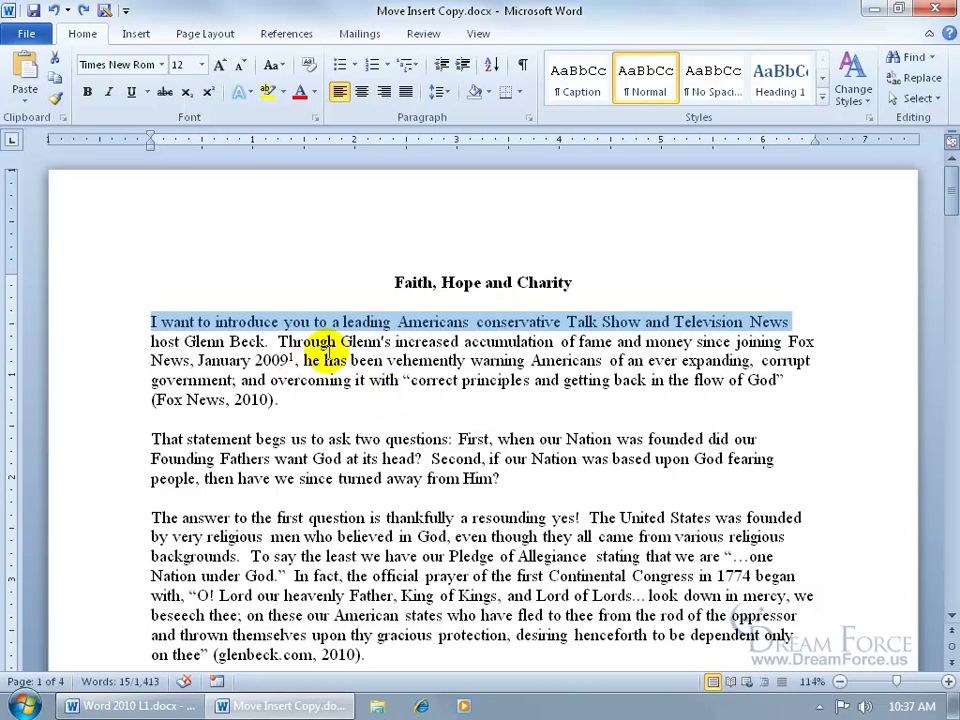
Move the text from "That statement begs us" through "God at its head?" to the beginning of the first paragraph
drag(150, 439, 422, 454)
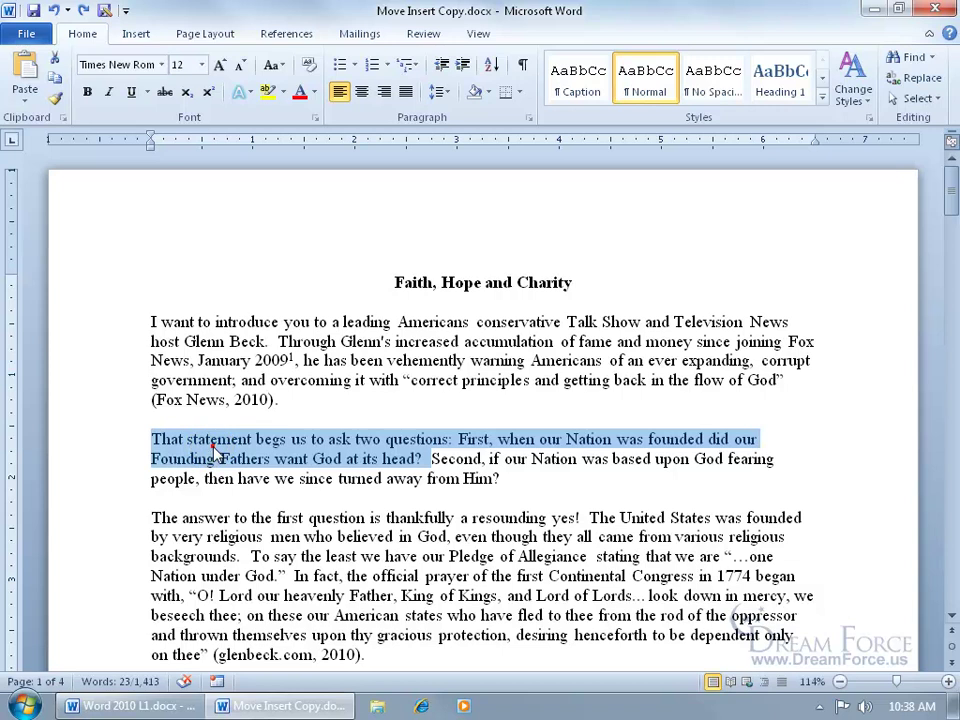
key(F2)
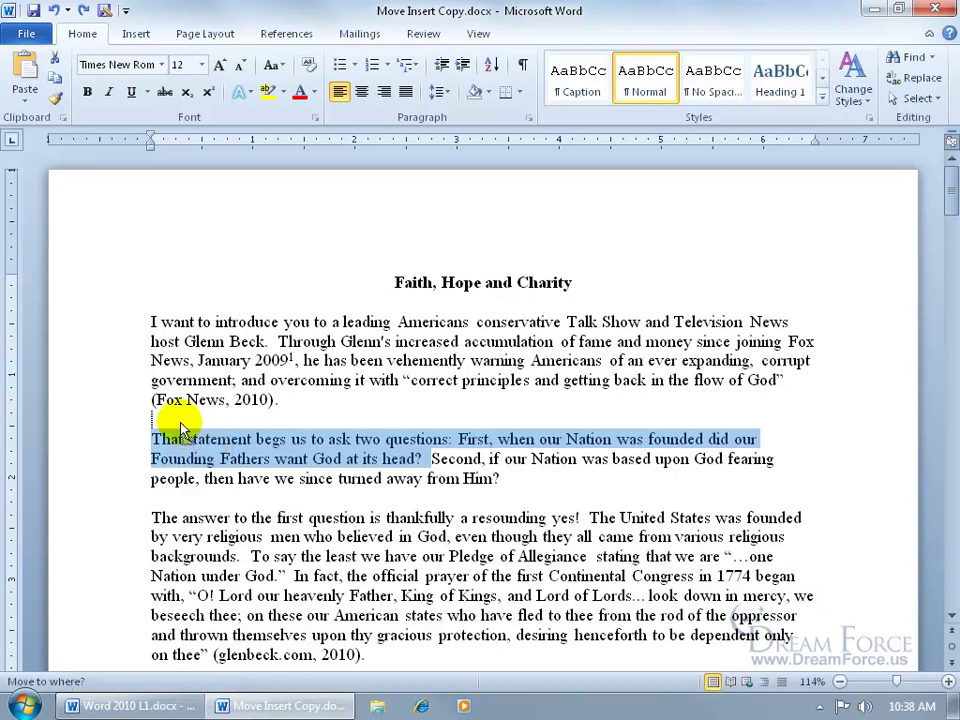
click(153, 343)
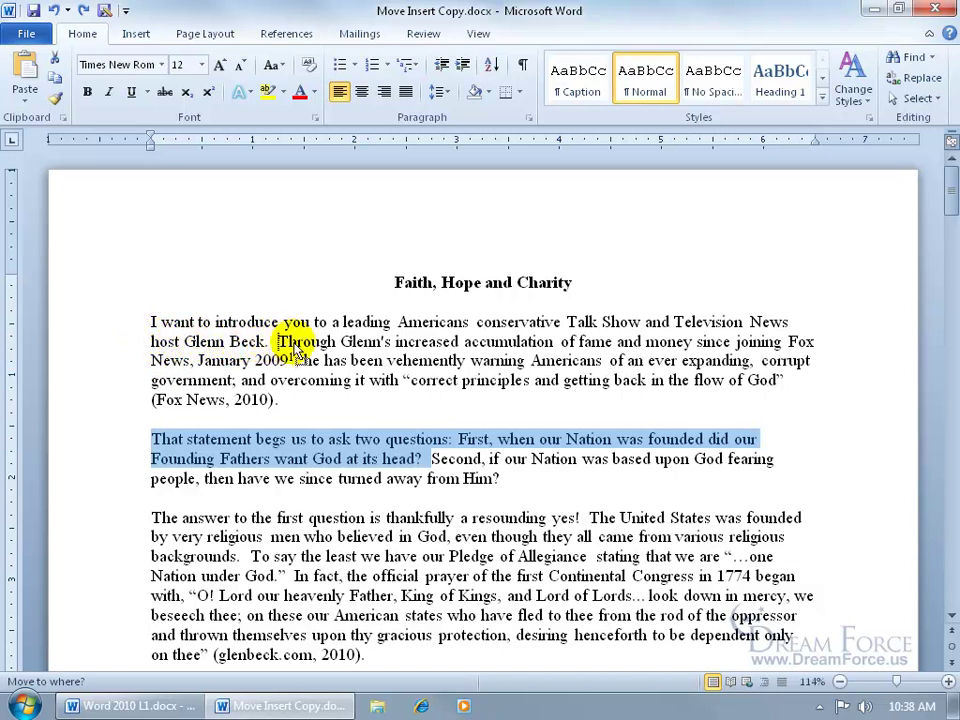
click(221, 322)
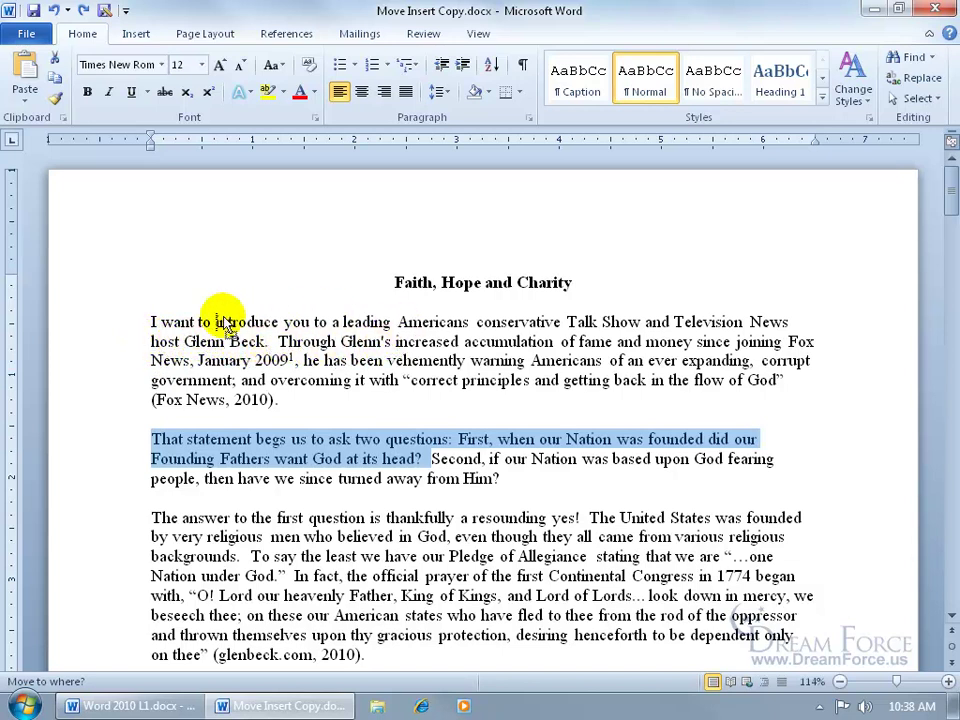
click(152, 322)
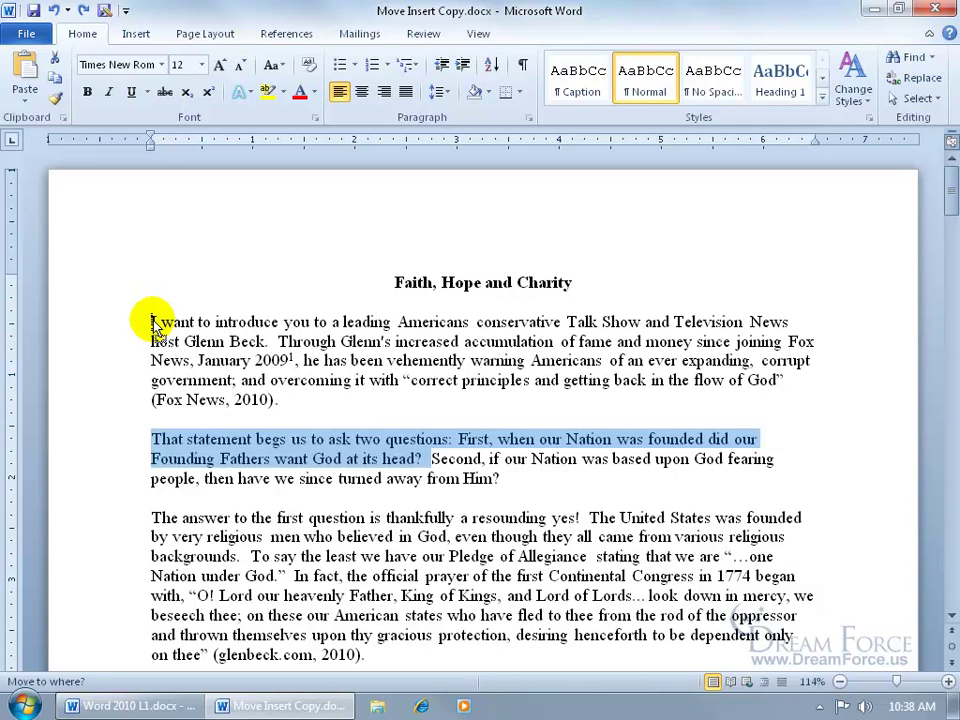
key(Return)
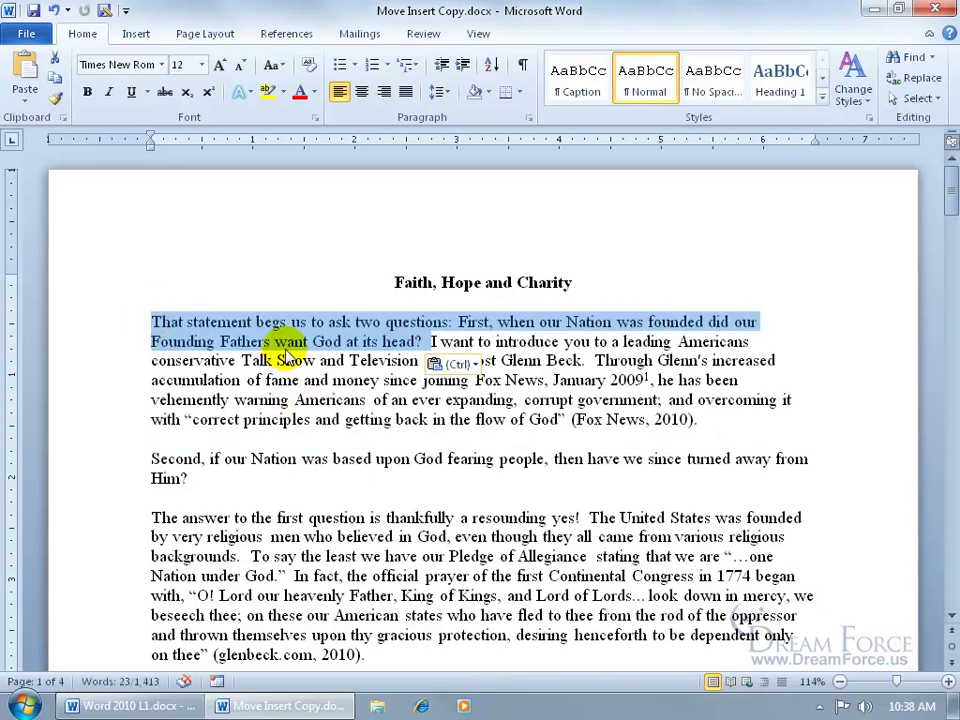
Move the selected text after "by" in the paragraph answering the first question, and from there to the end of the first paragraph
click(170, 536)
key(Return)
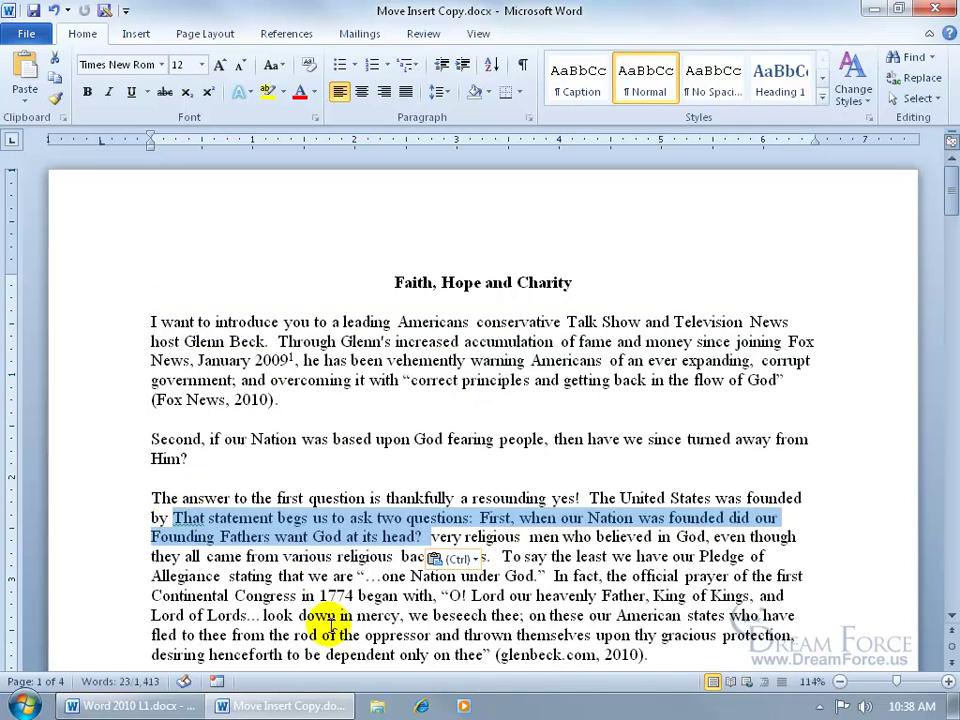
click(285, 399)
key(Return)
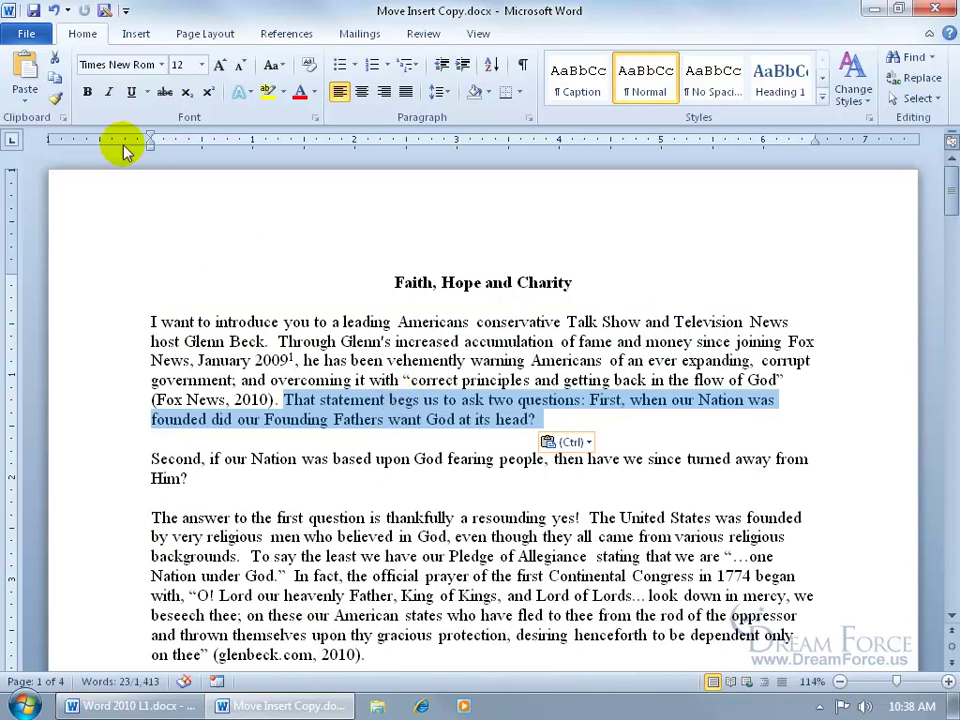
Undo all the moves of the "That statement begs us to ask two questions" text
click(55, 11)
click(55, 11)
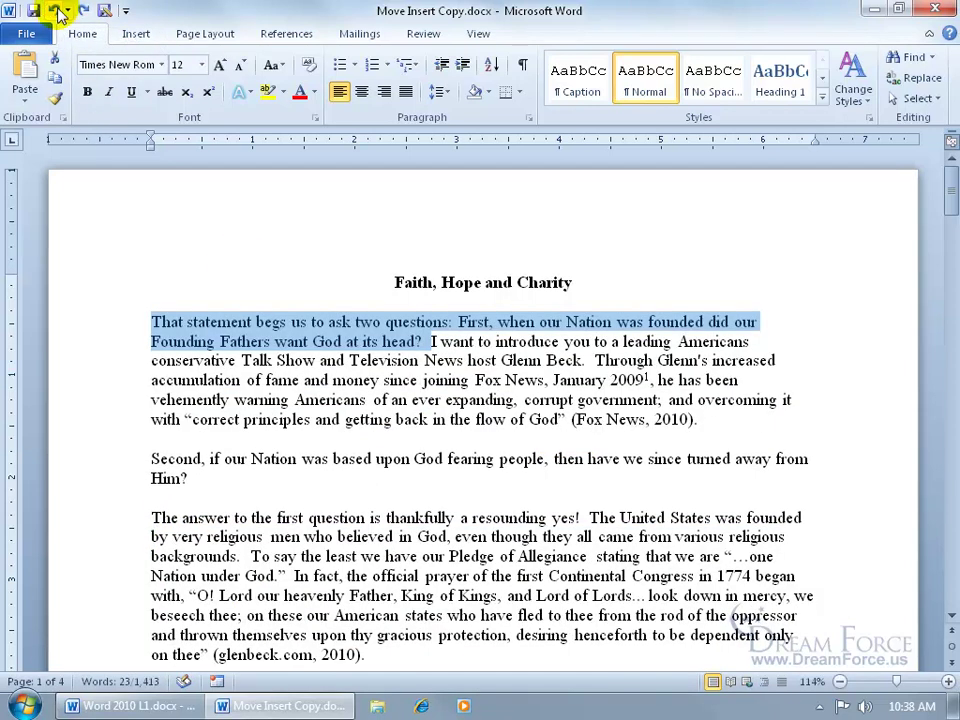
key(ctrl+y)
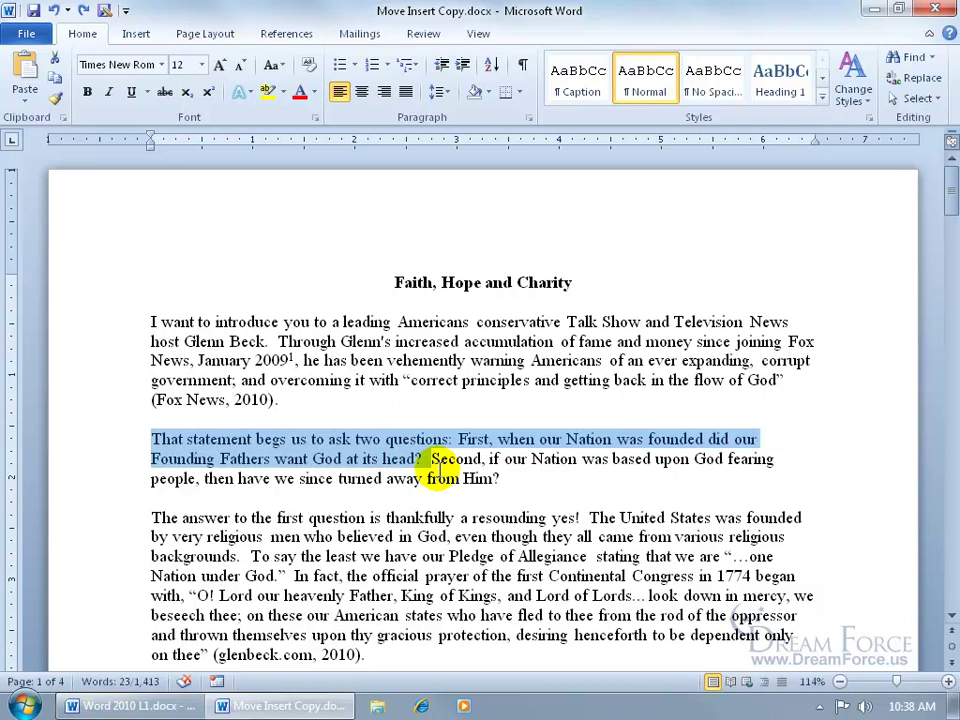
Copy the selected "That statement begs us to ask two questions" text and check the clipboard's collected items
right_click(358, 446)
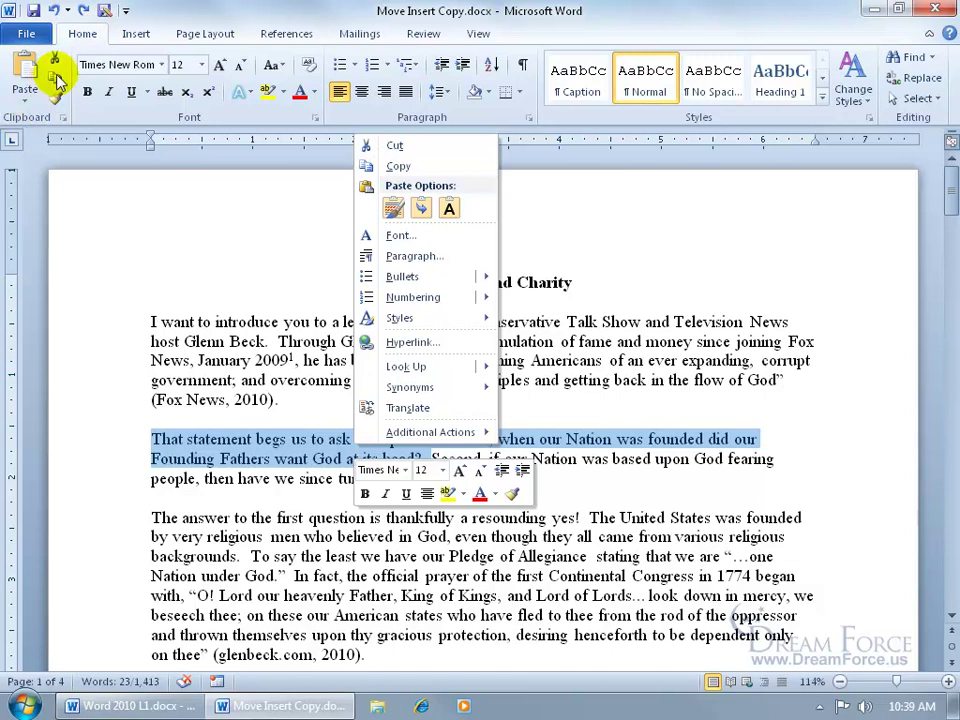
click(391, 167)
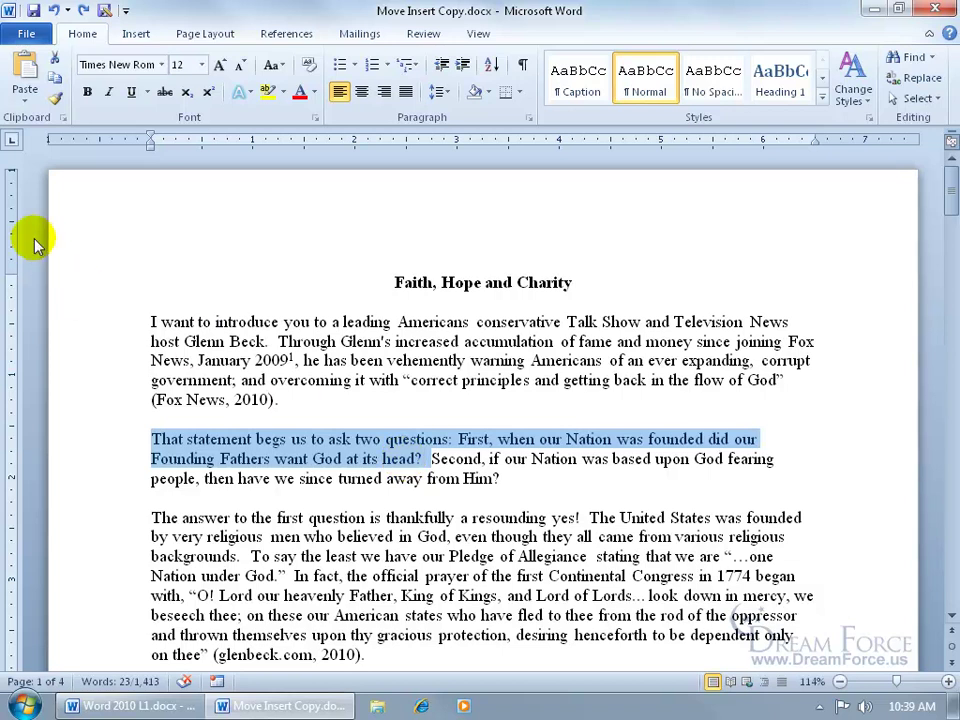
click(62, 118)
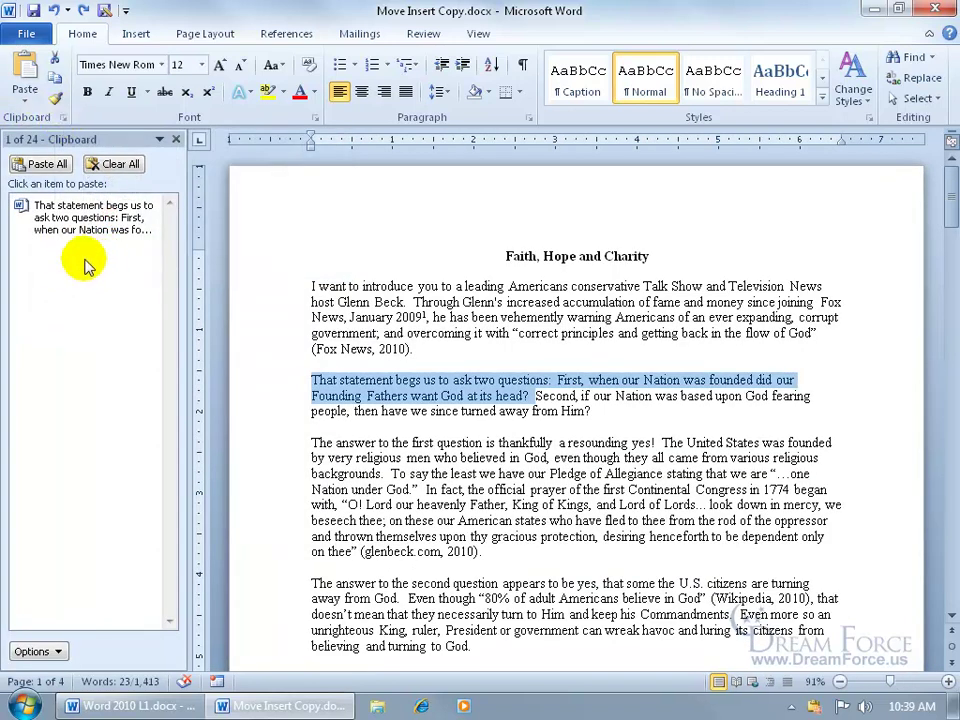
click(177, 140)
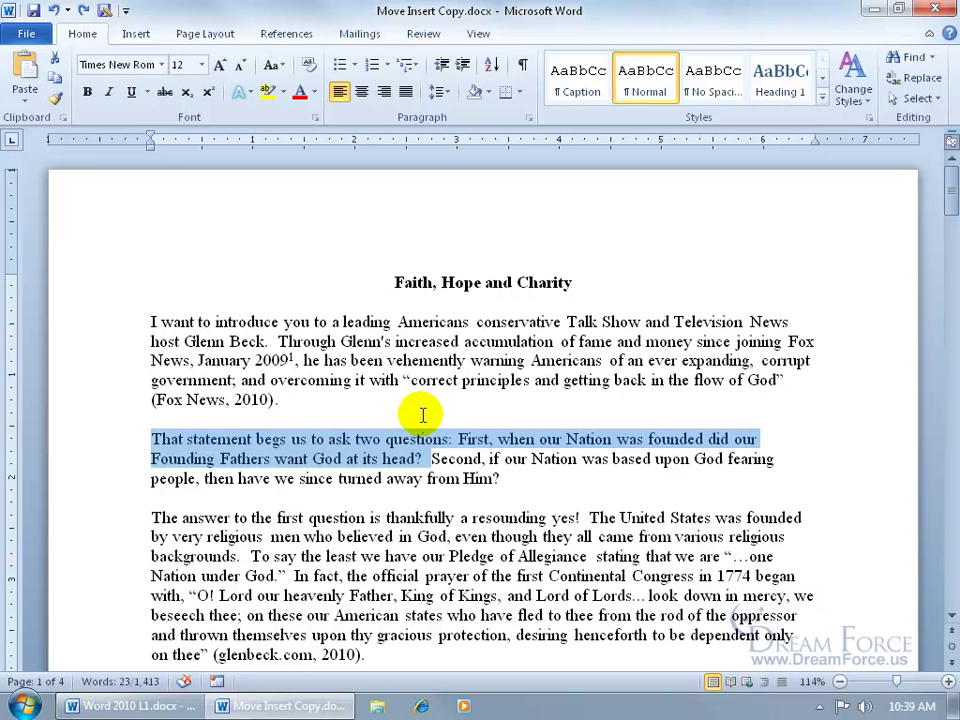
Paste the copied text into the blank line above "The answer to the second question", and undo the paste
click(951, 617)
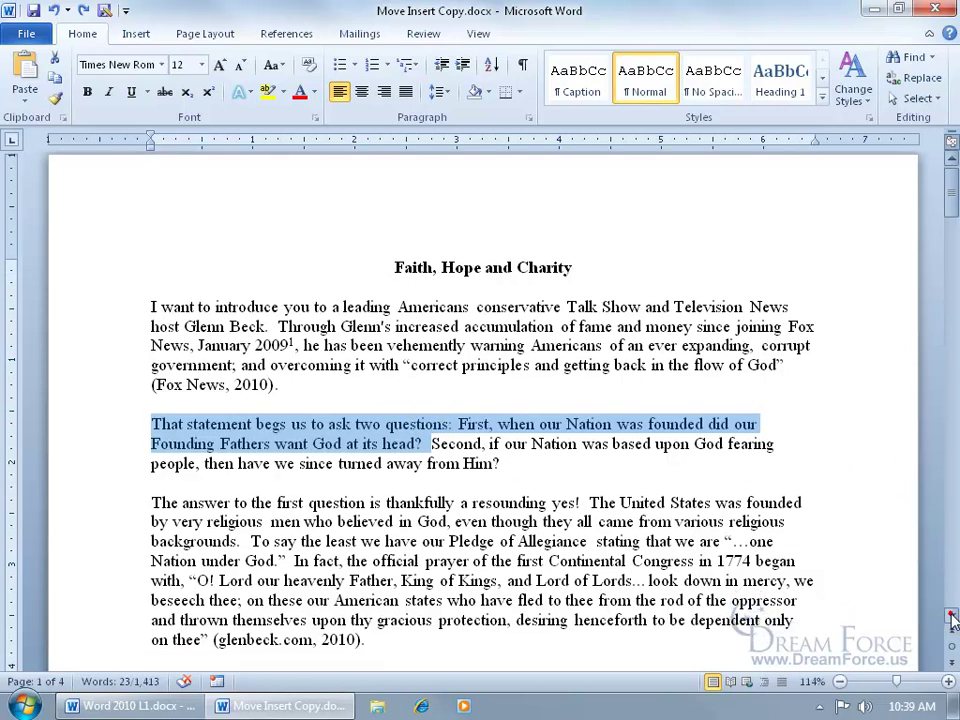
click(951, 617)
click(330, 559)
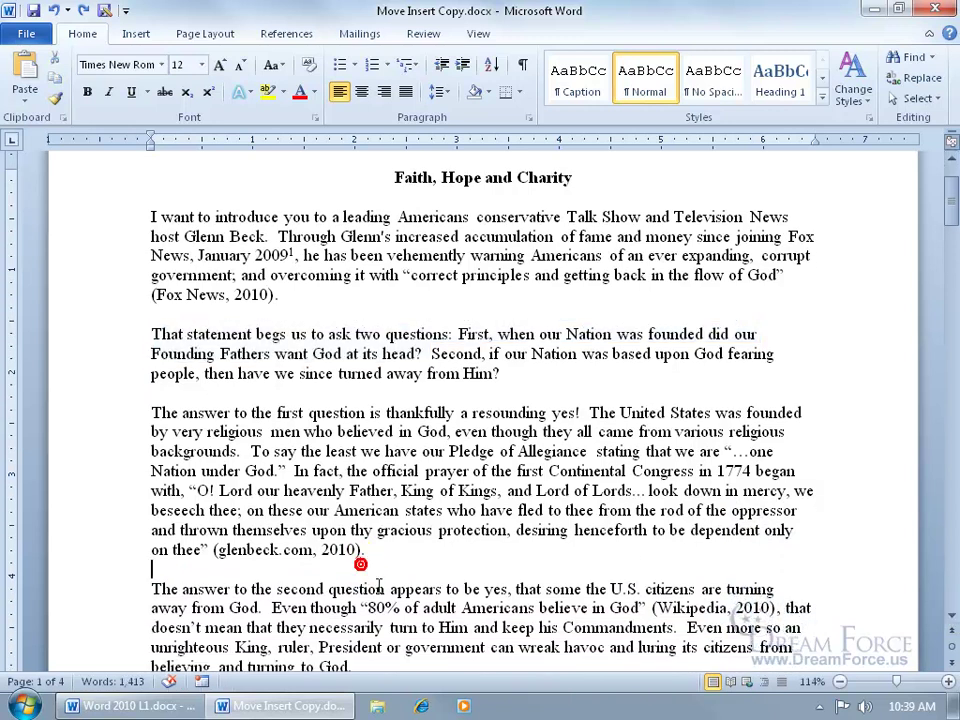
right_click(213, 566)
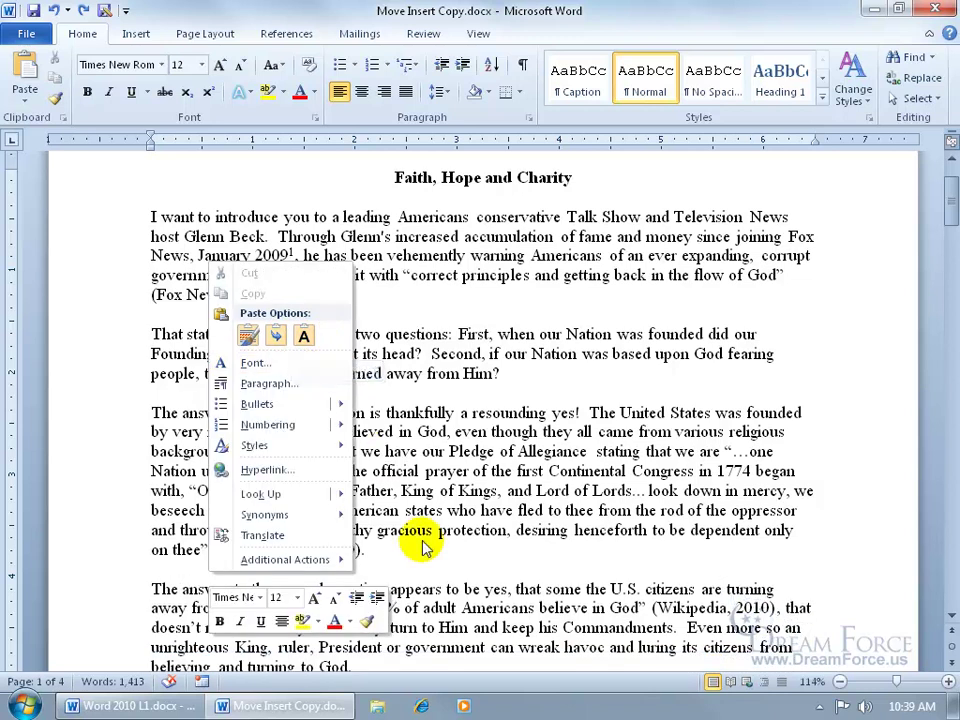
click(182, 586)
key(Home)
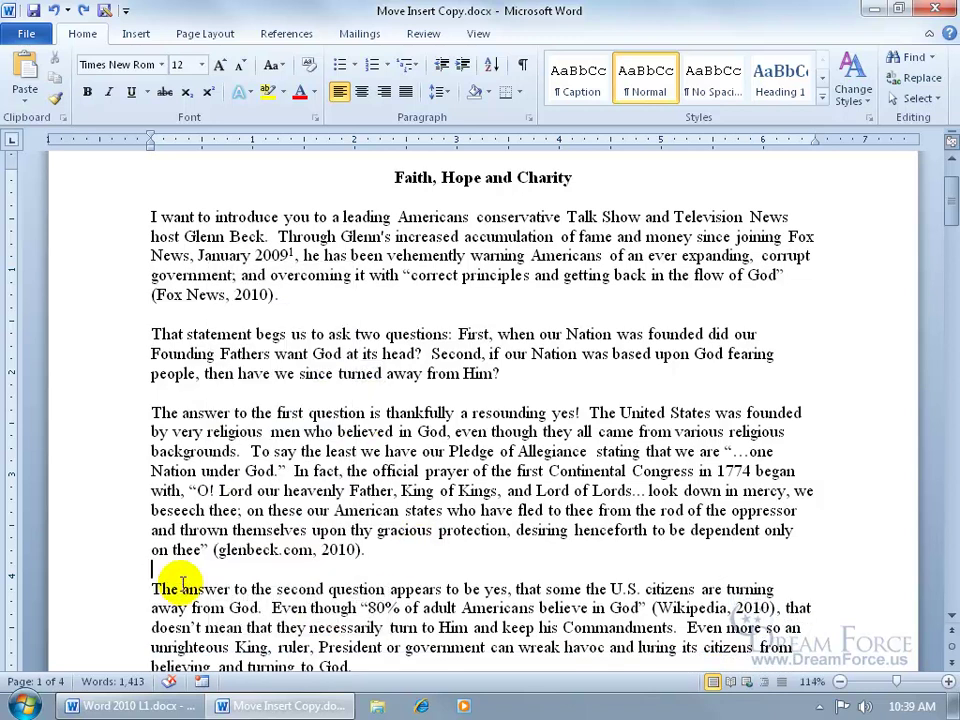
key(ctrl+v)
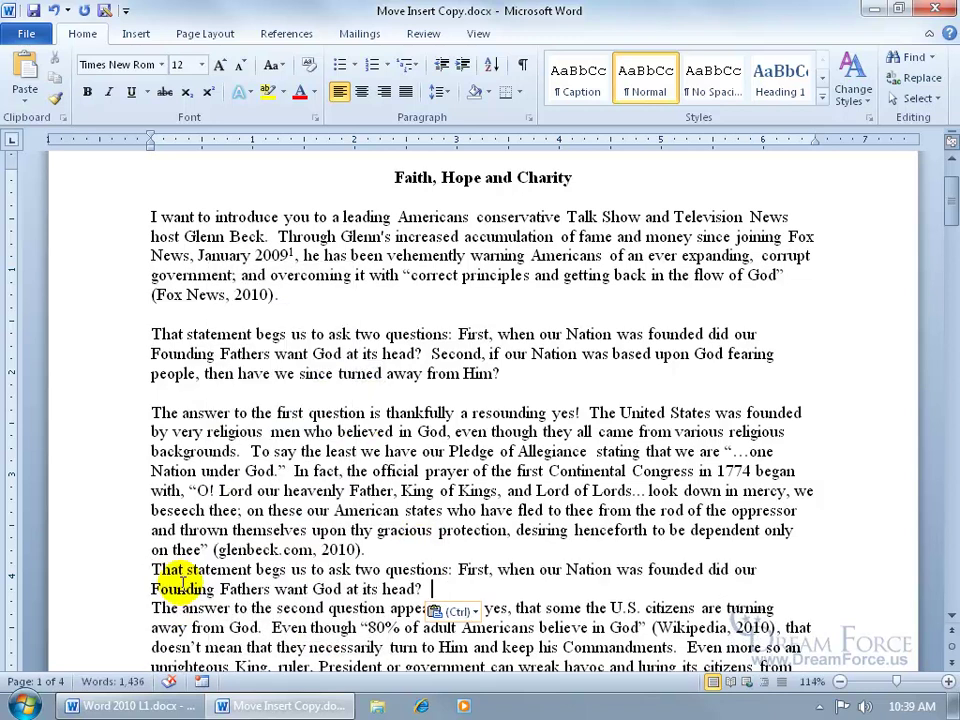
click(55, 11)
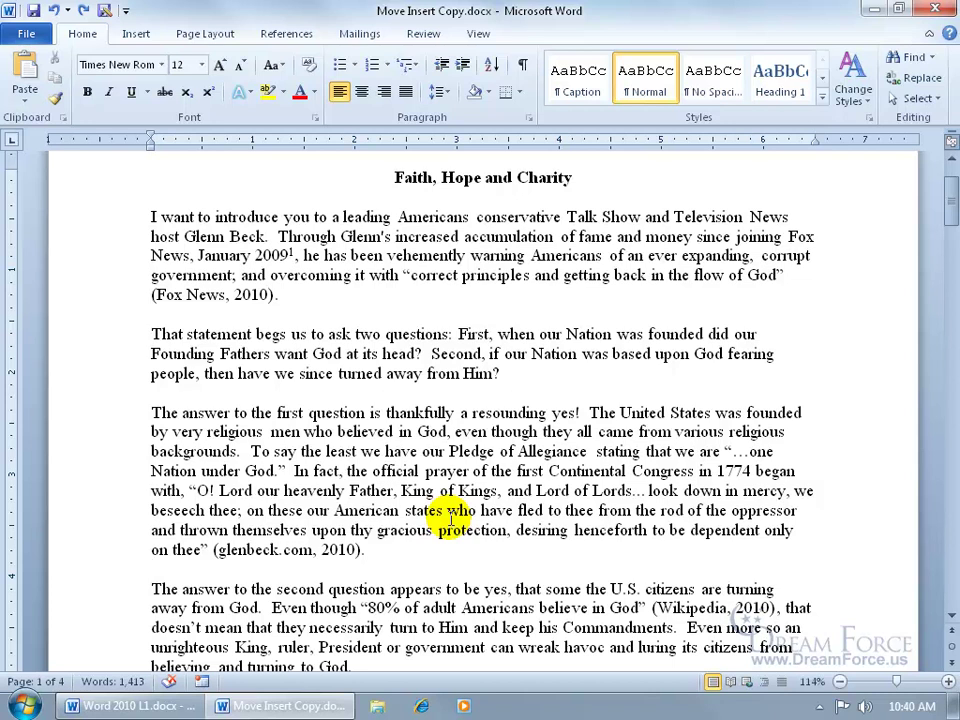
Open My Spiffy Doc.docx from the Exercises folder on the desktop
click(27, 36)
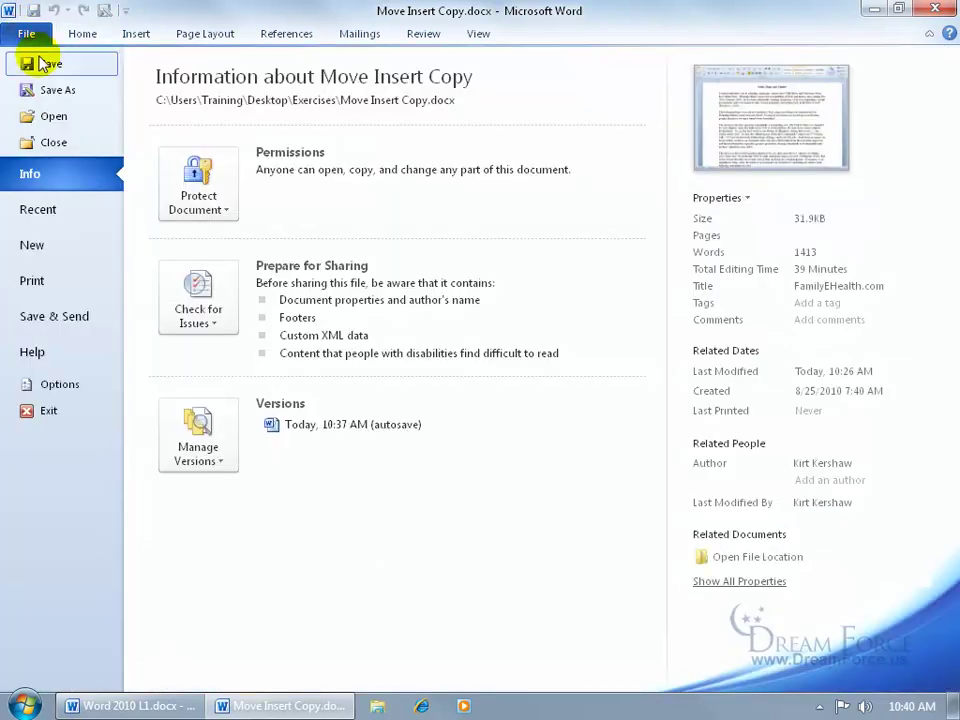
click(62, 119)
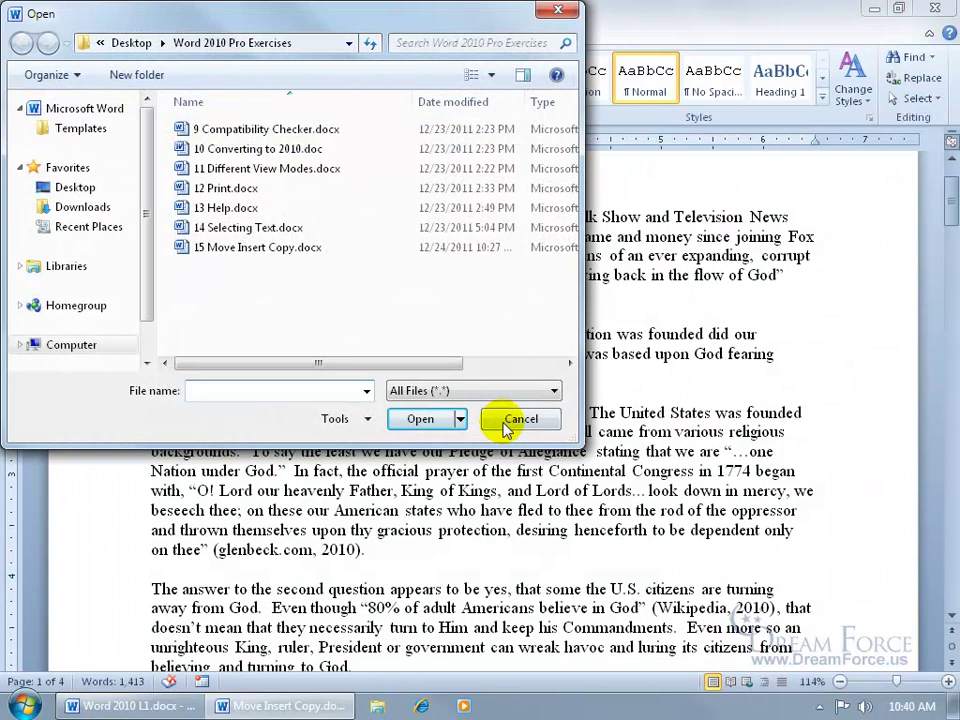
click(72, 190)
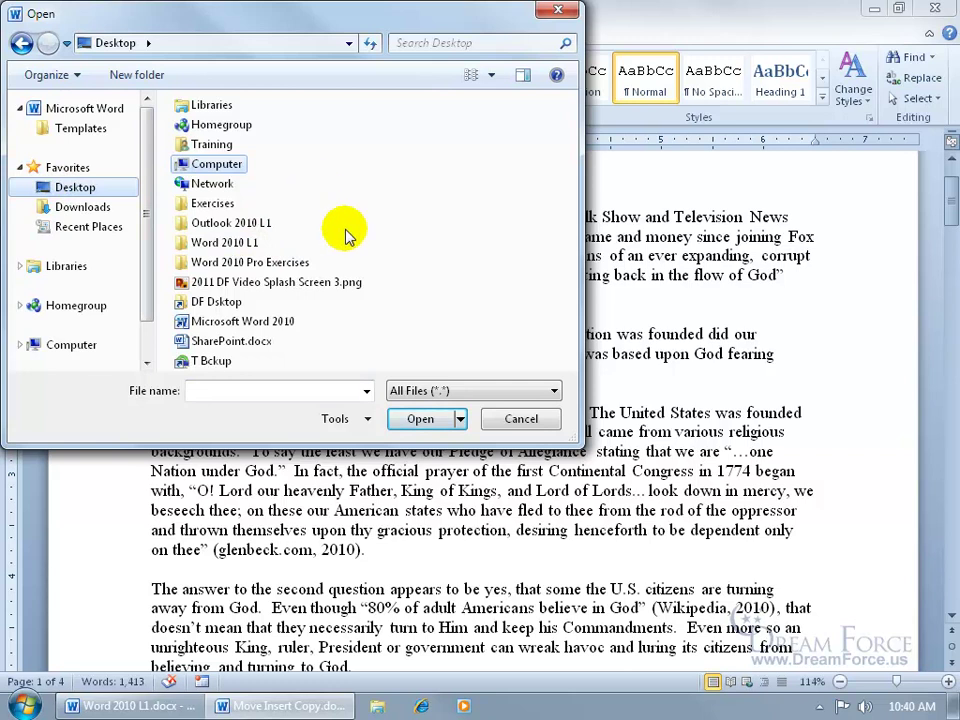
click(212, 207)
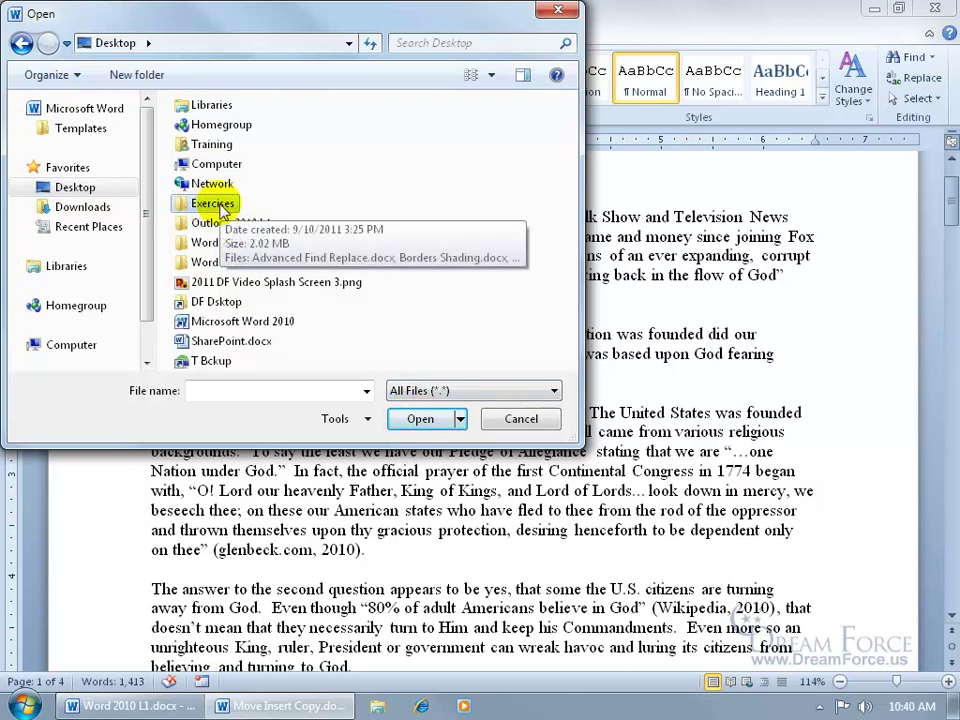
click(220, 207)
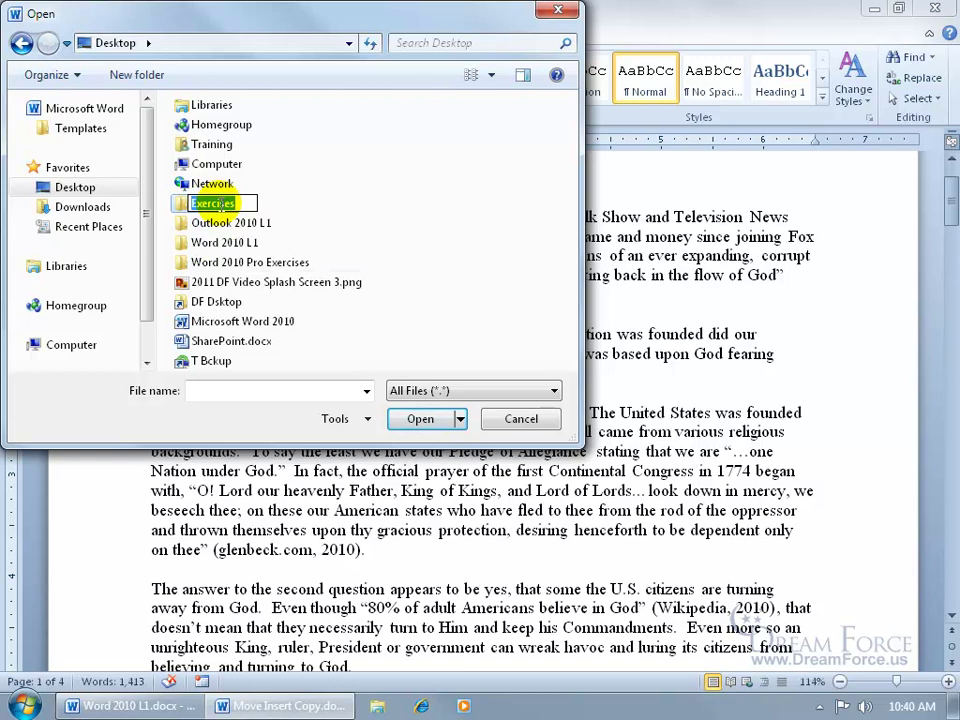
click(214, 203)
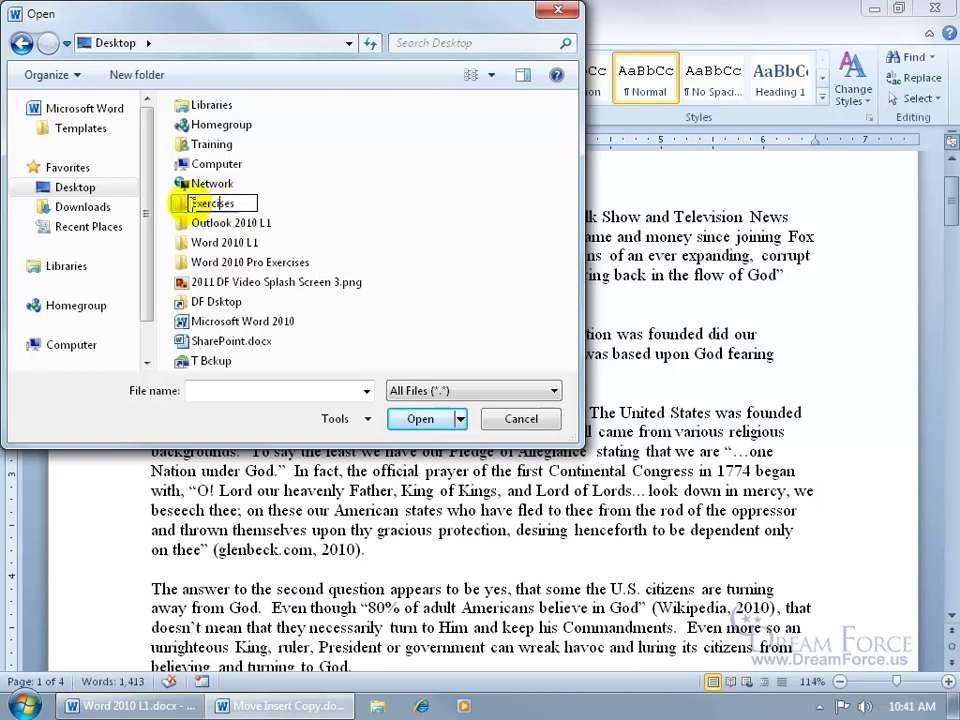
click(173, 203)
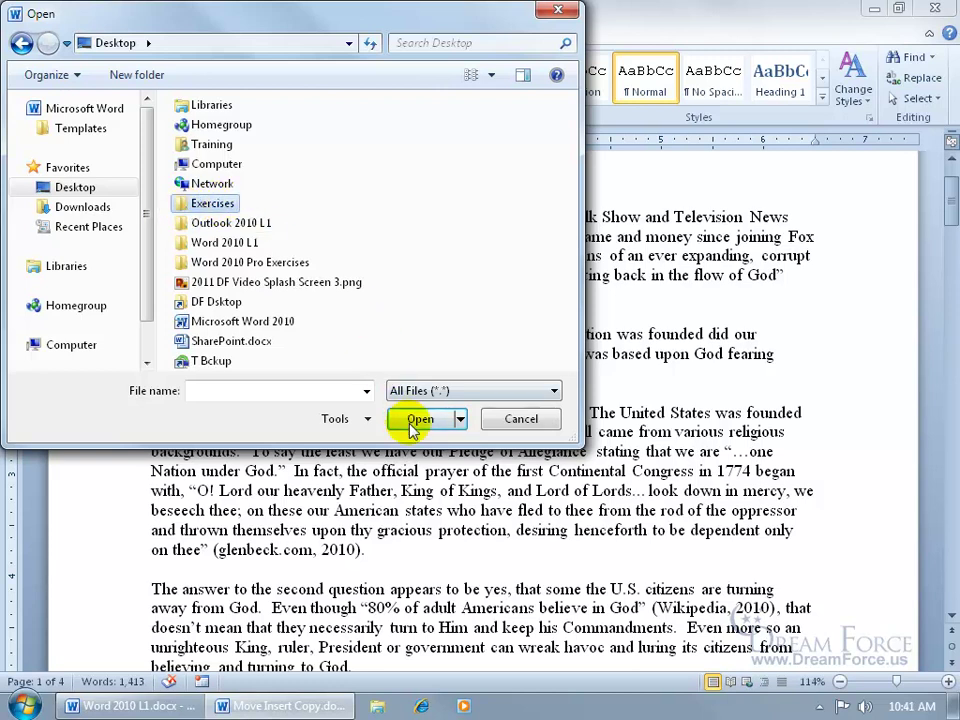
click(211, 205)
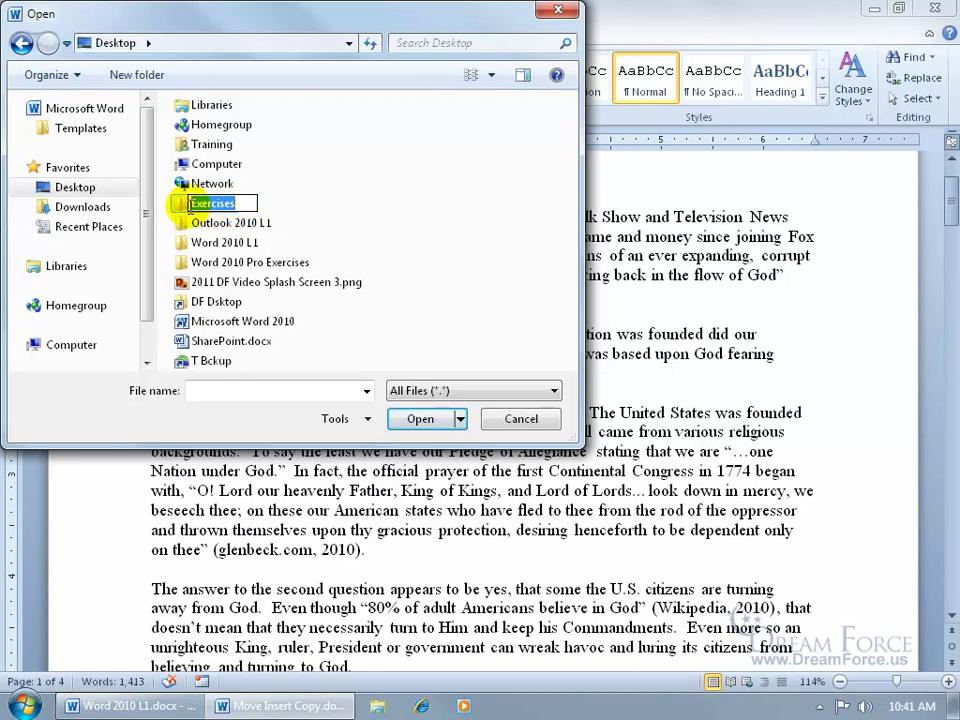
double_click(180, 203)
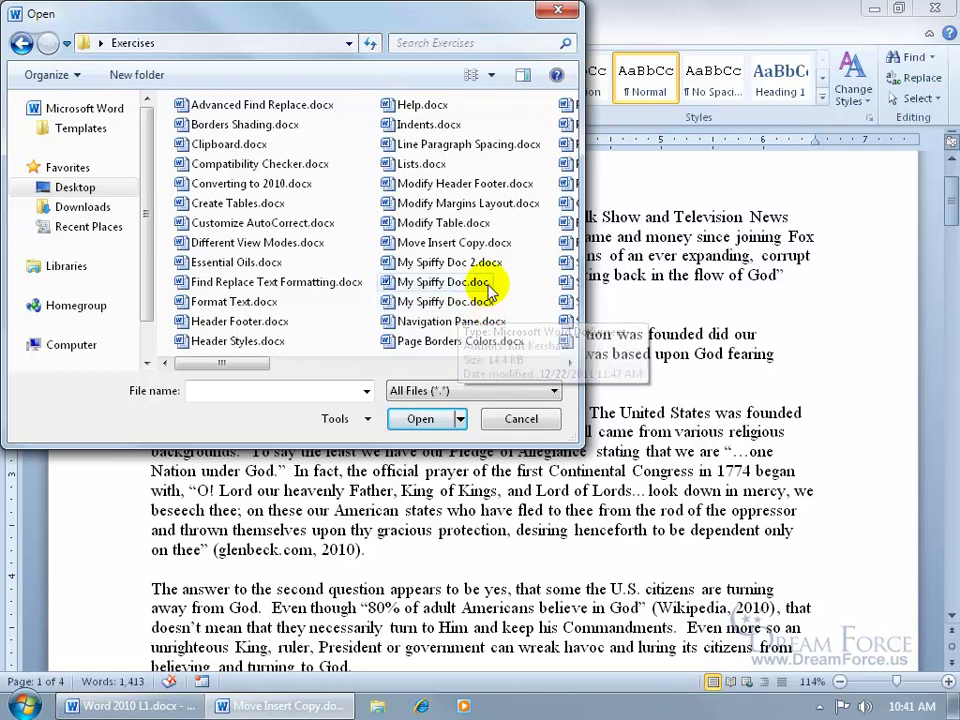
click(440, 301)
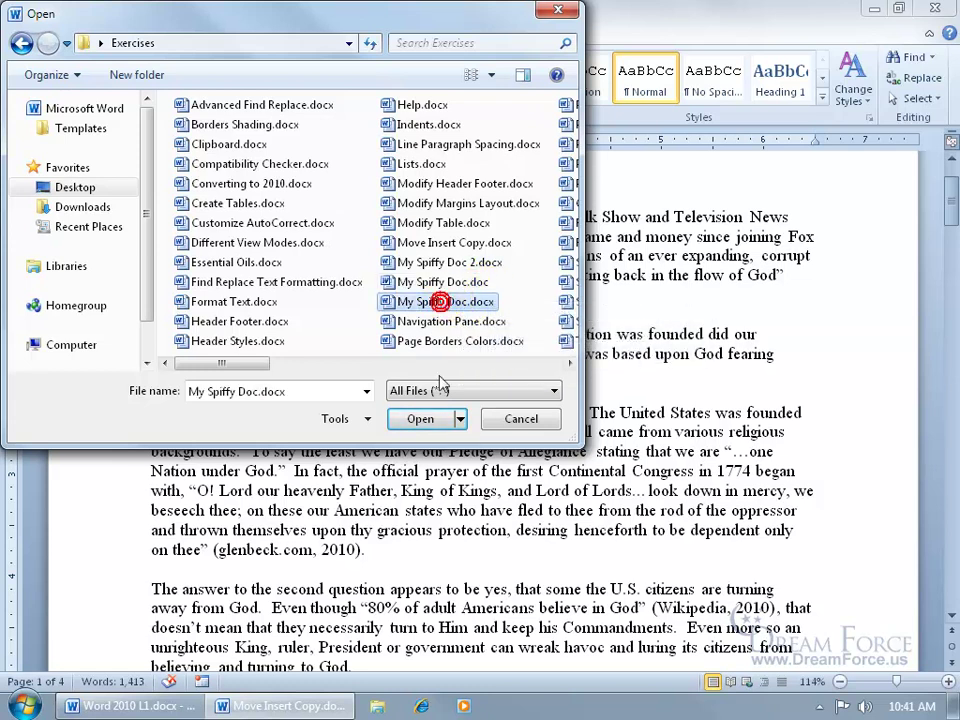
click(414, 419)
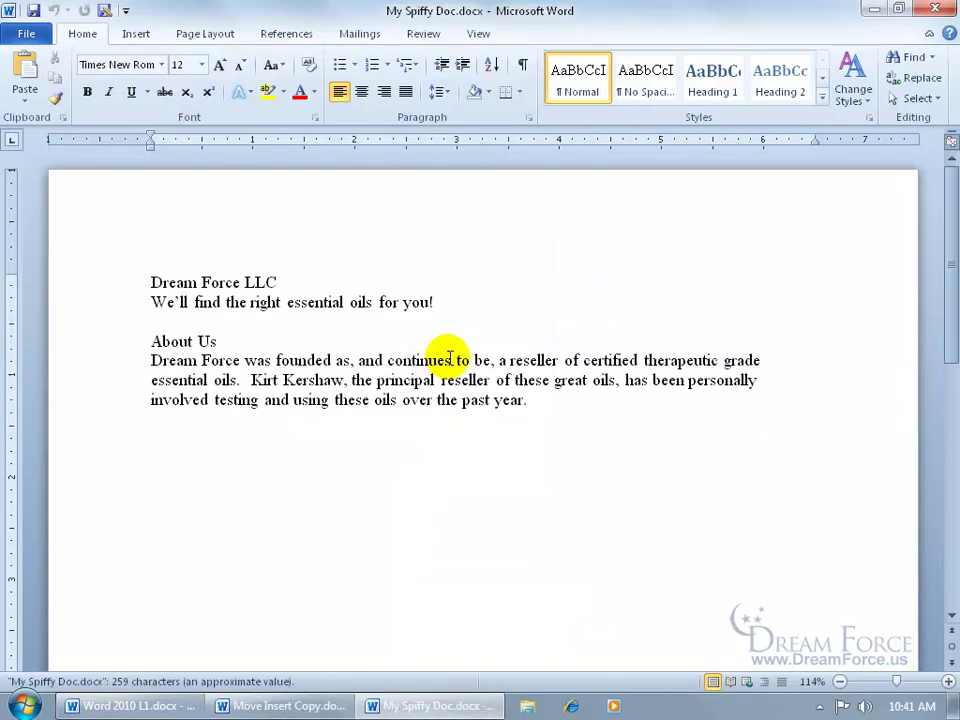
Add a blank line after the "About Us" paragraph and paste the copied text below it twice, using Merge Formatting and Keep Text Only
click(548, 406)
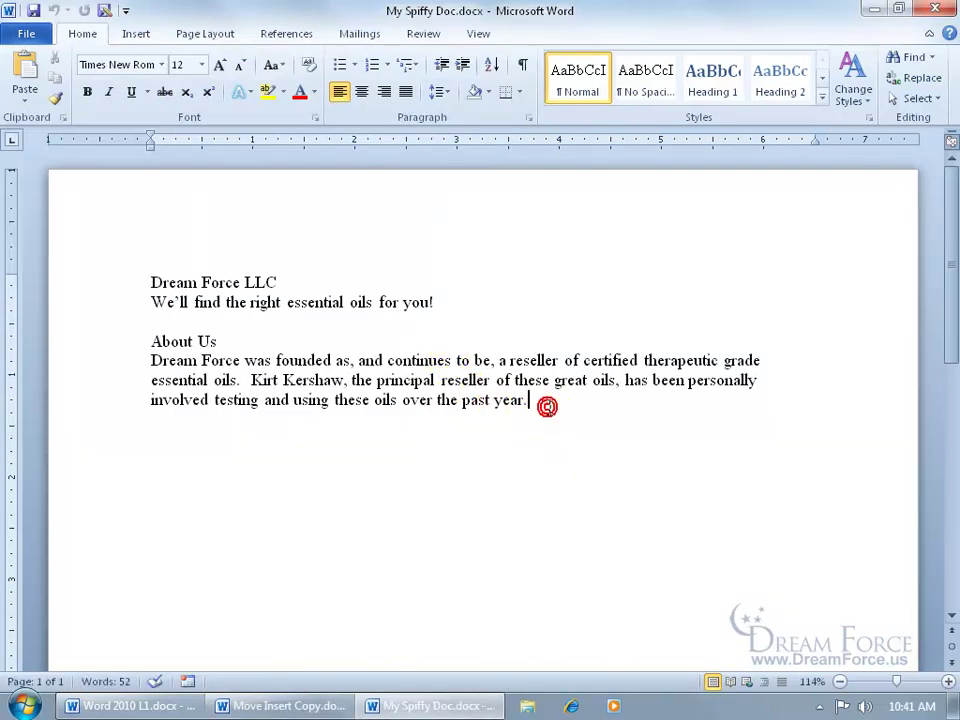
key(Return)
key(Return)
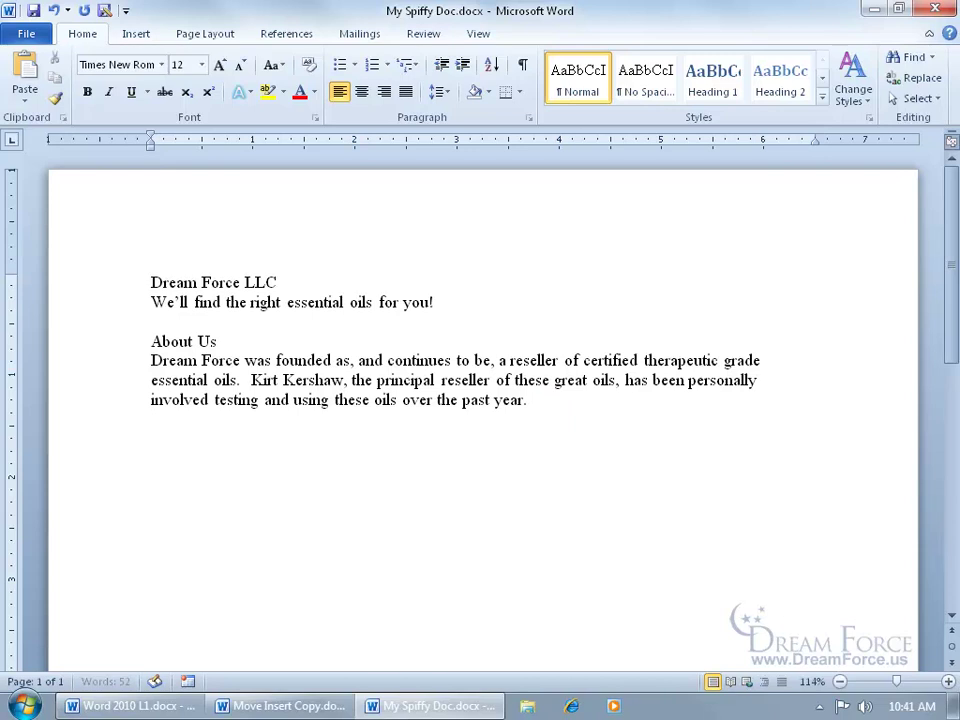
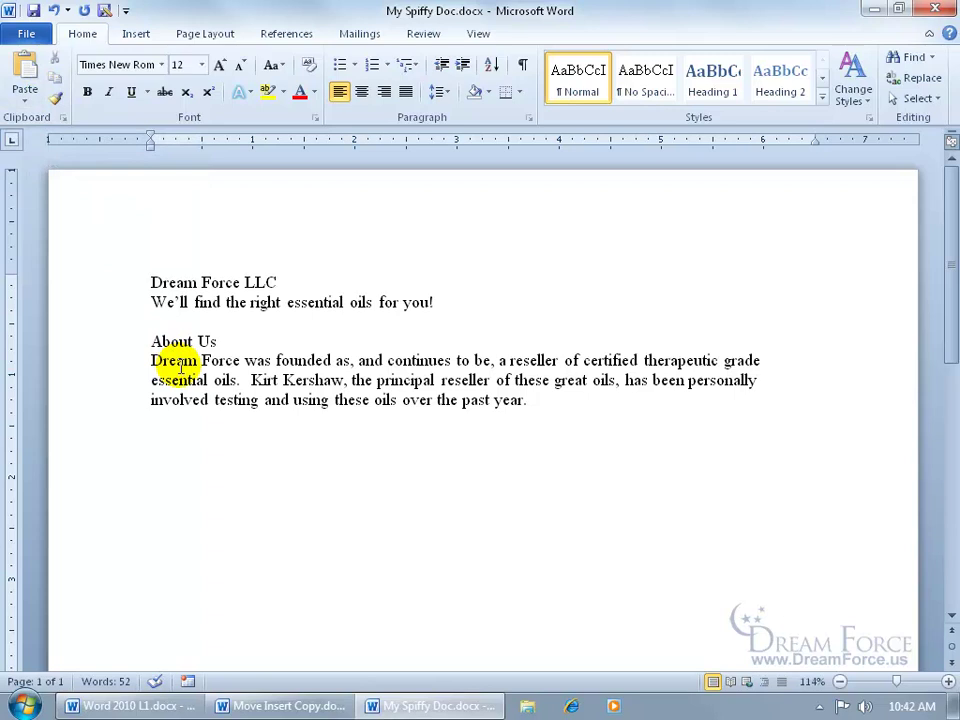
right_click(161, 439)
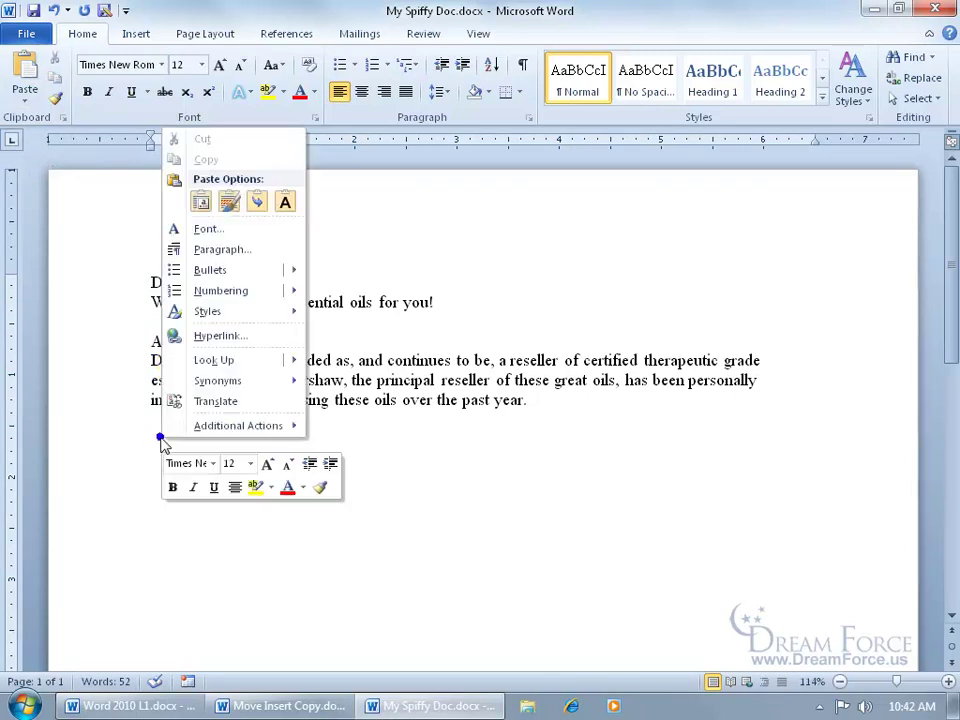
click(257, 202)
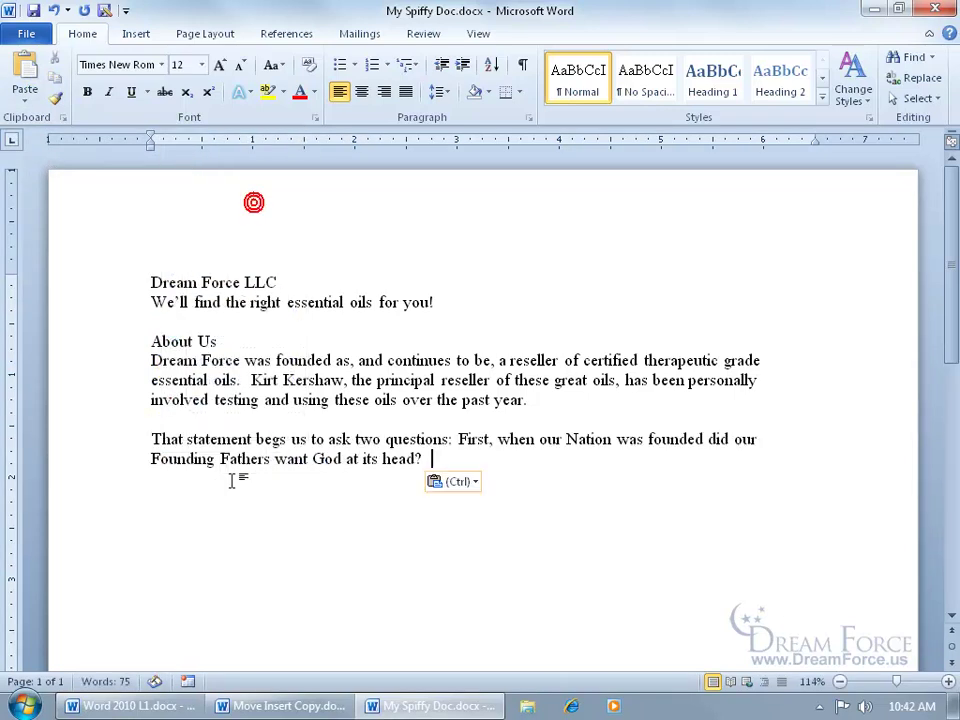
right_click(450, 460)
click(575, 228)
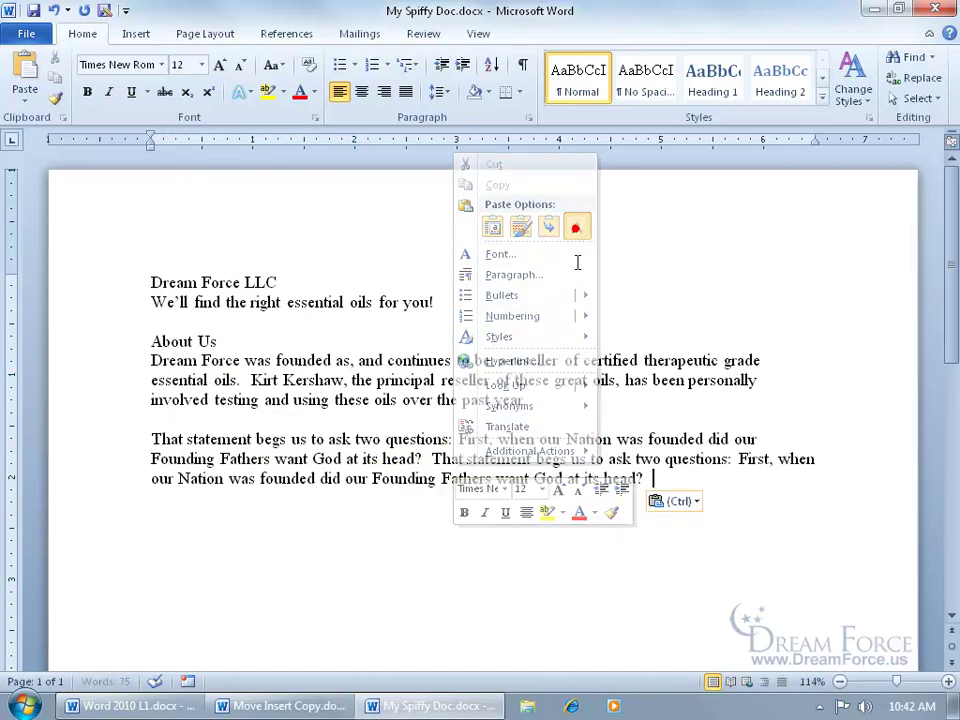
Paste the copied "That statement begs us to ask two questions" text two more times at the end of the document
right_click(655, 480)
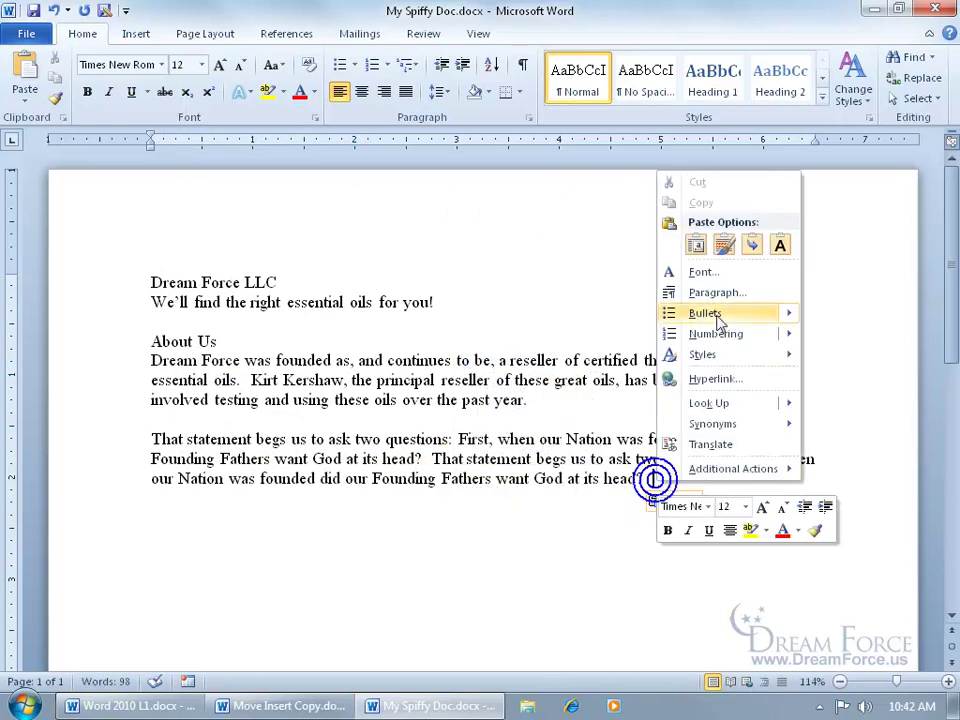
click(696, 246)
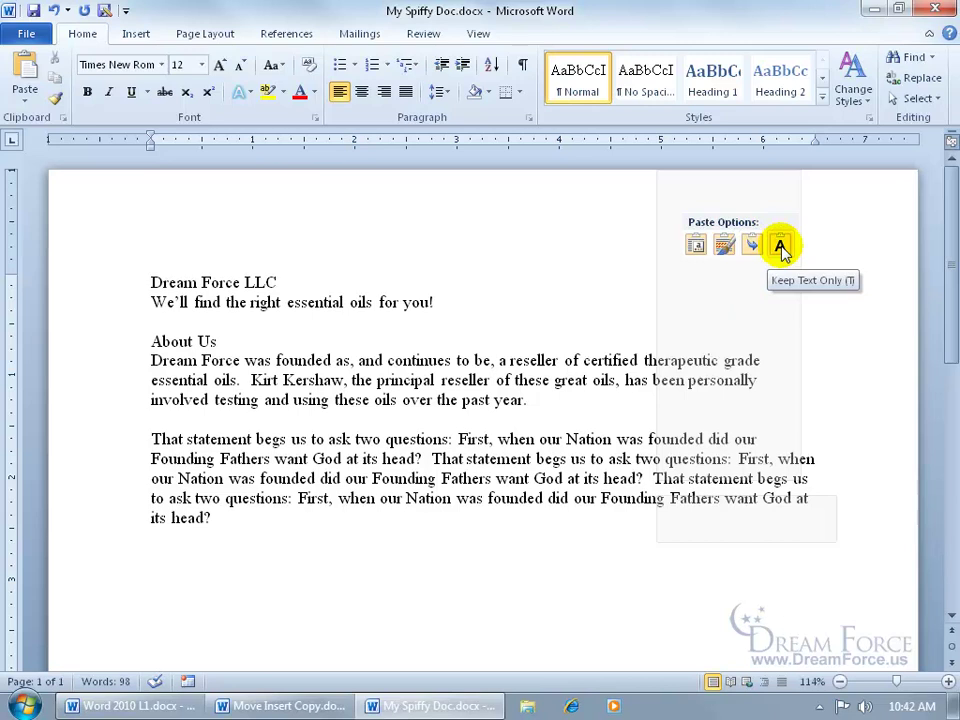
click(418, 519)
text(That statement begs us to ask two questions:  First, when our Nation was founded did our Founding Fathers want God at its head?)
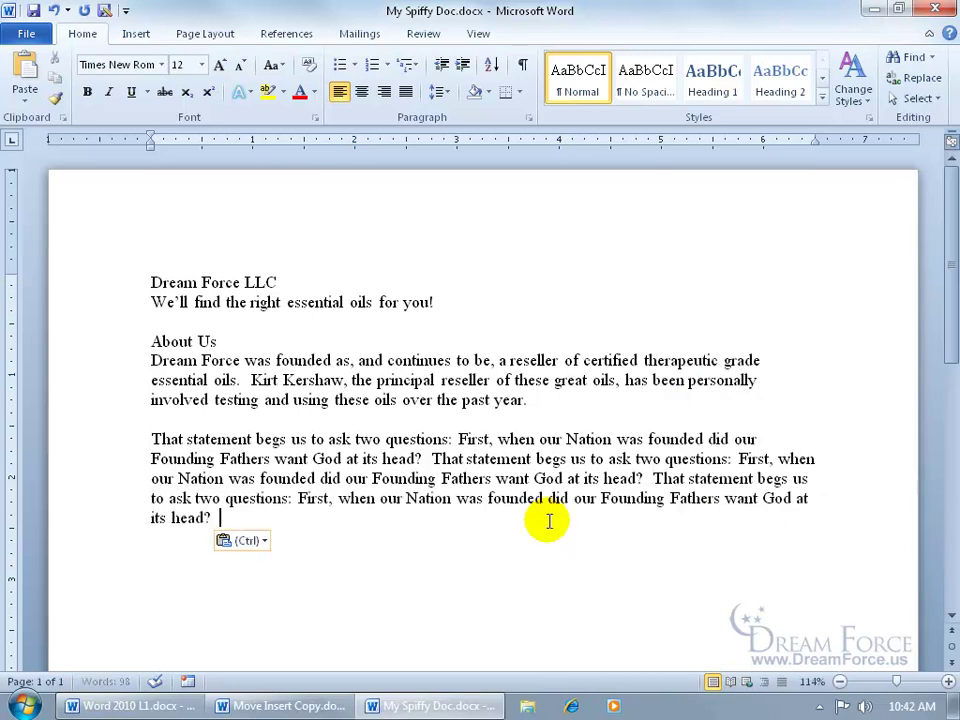
text(That statement begs us to ask two questions:  First, when our Nation was founded did our Founding Fathers want God at its head?)
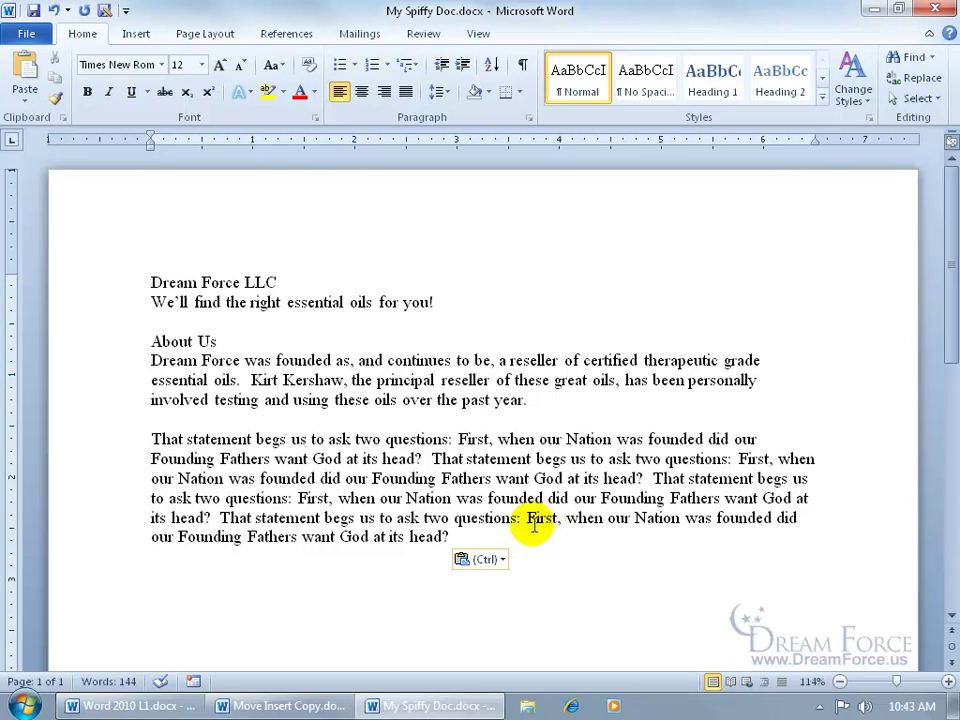
Check the available paste options and paste the copied text once more at the end of the last paragraph using Merge Formatting
click(501, 561)
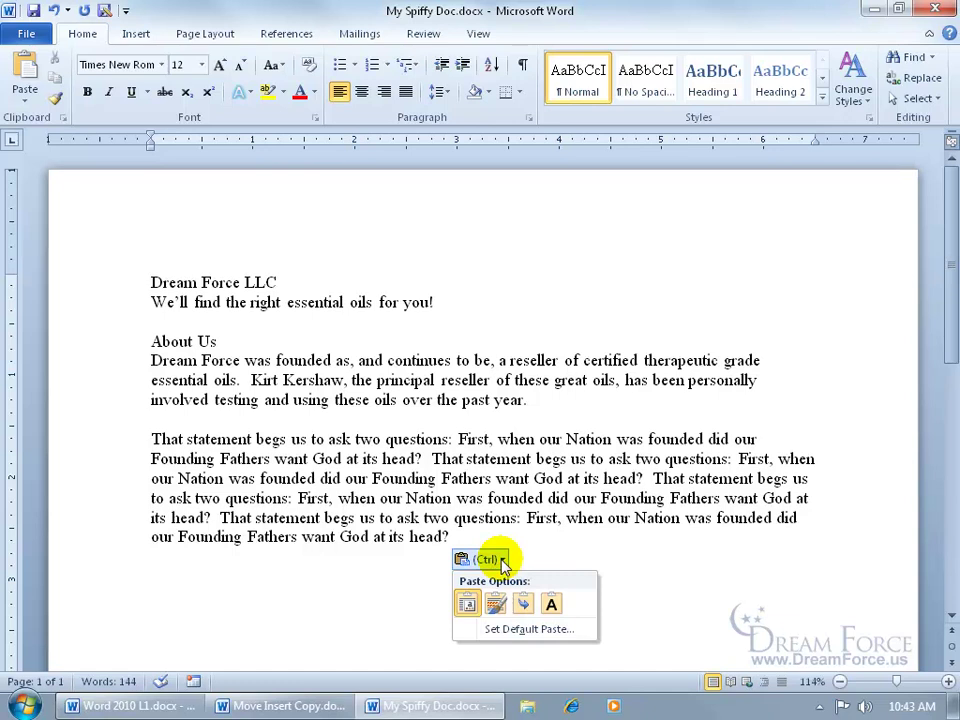
right_click(549, 400)
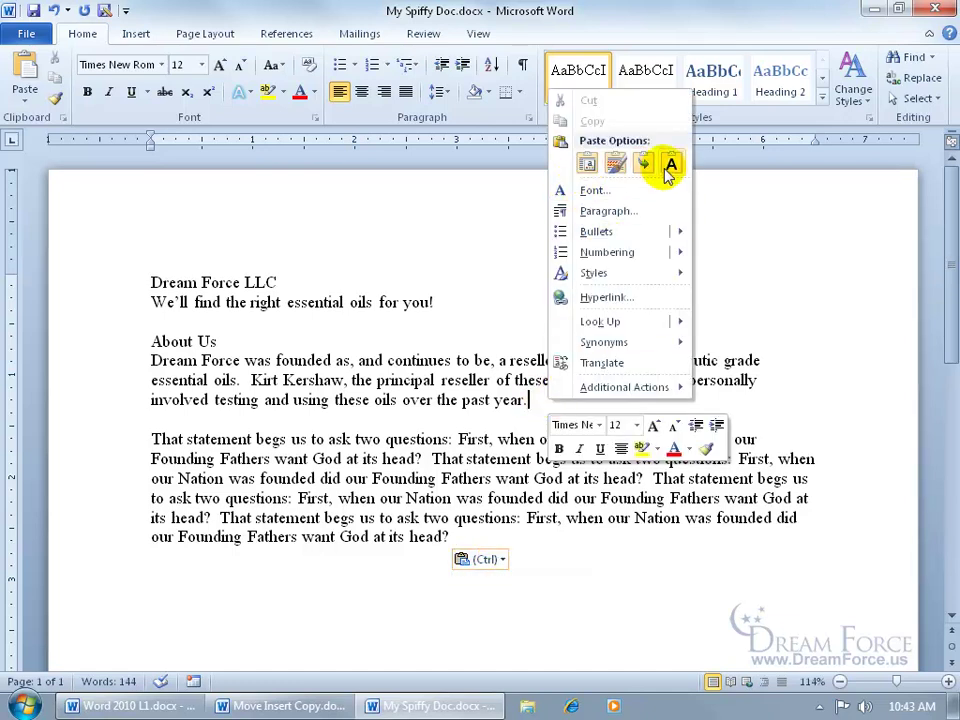
key(Escape)
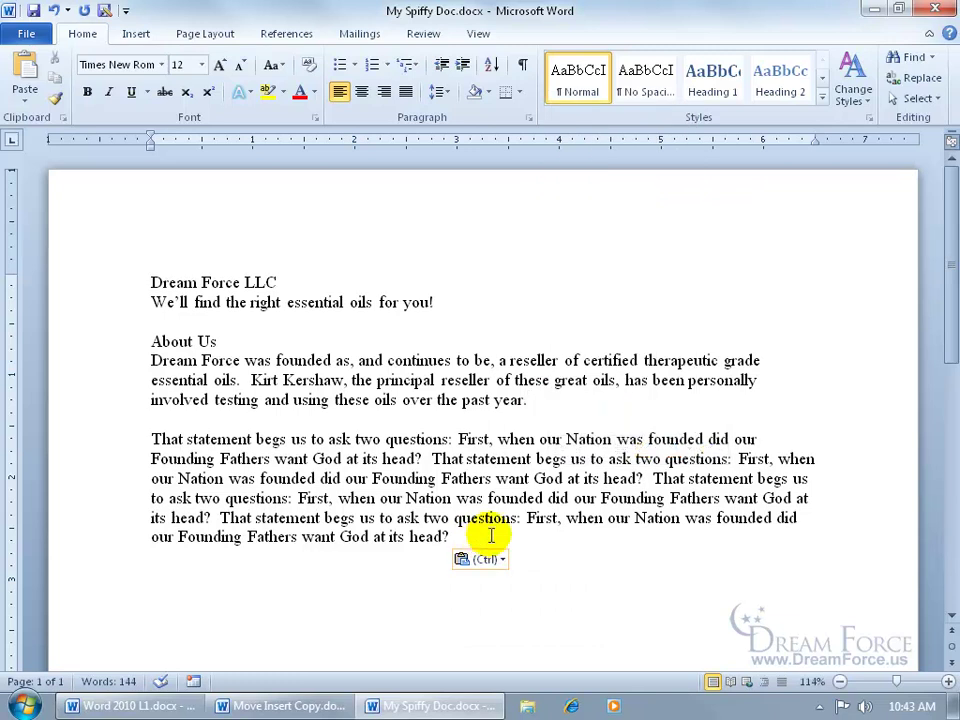
right_click(491, 536)
click(586, 299)
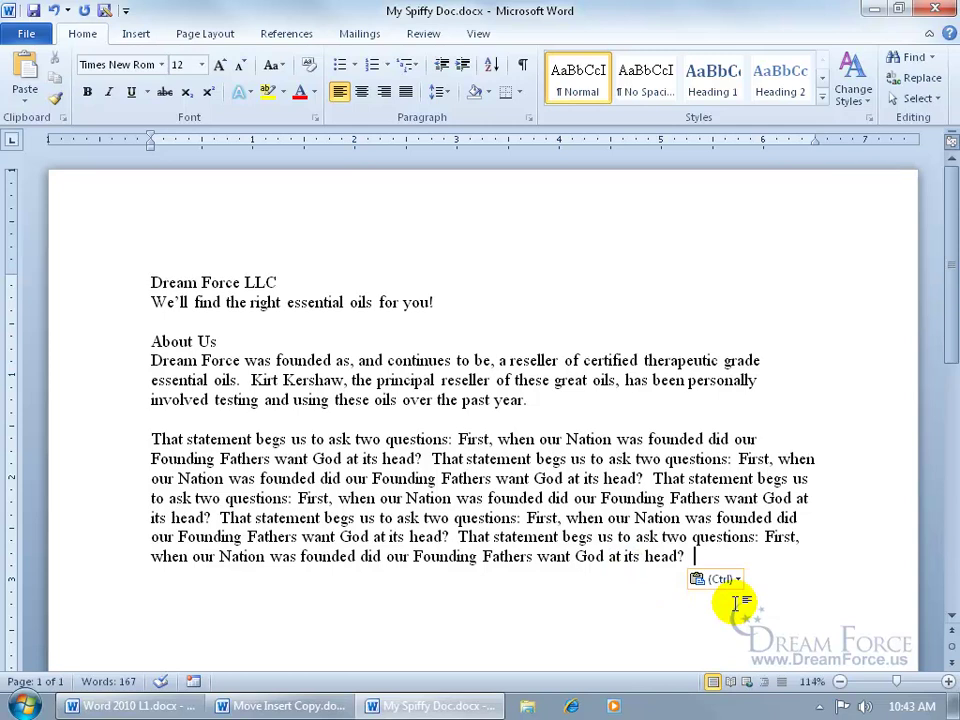
Examine the paste options offered for the last pasted text and dismiss them
click(737, 580)
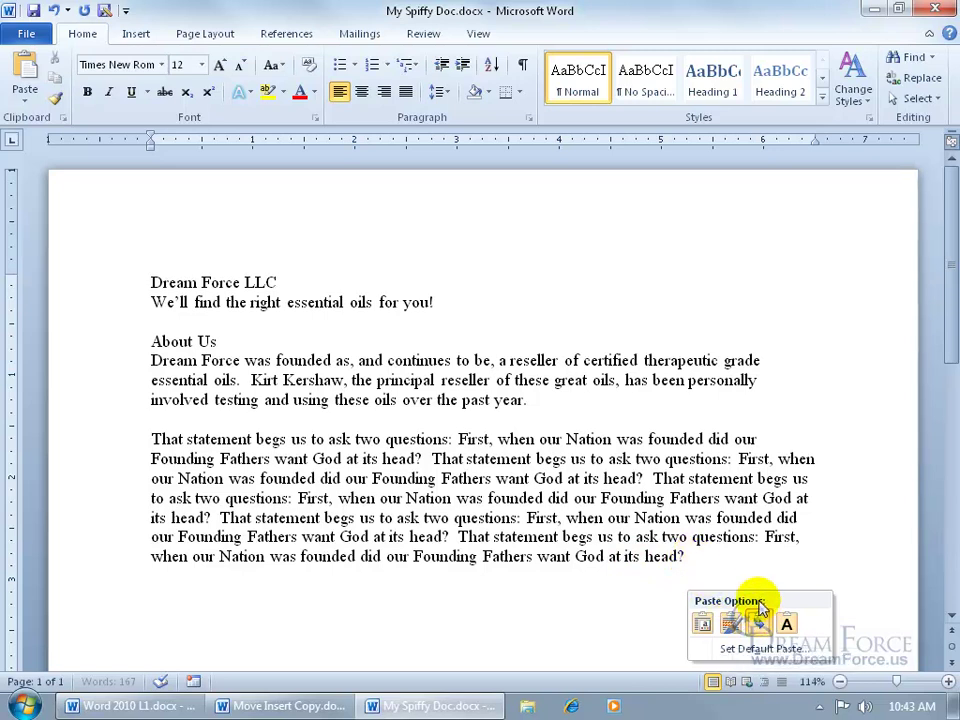
click(696, 558)
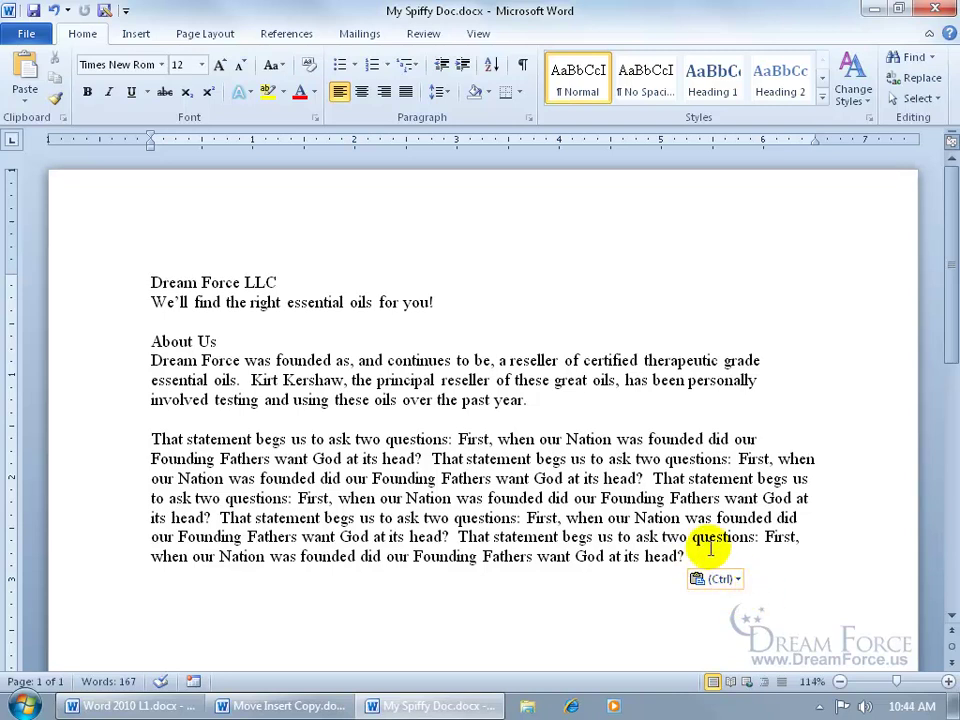
click(690, 498)
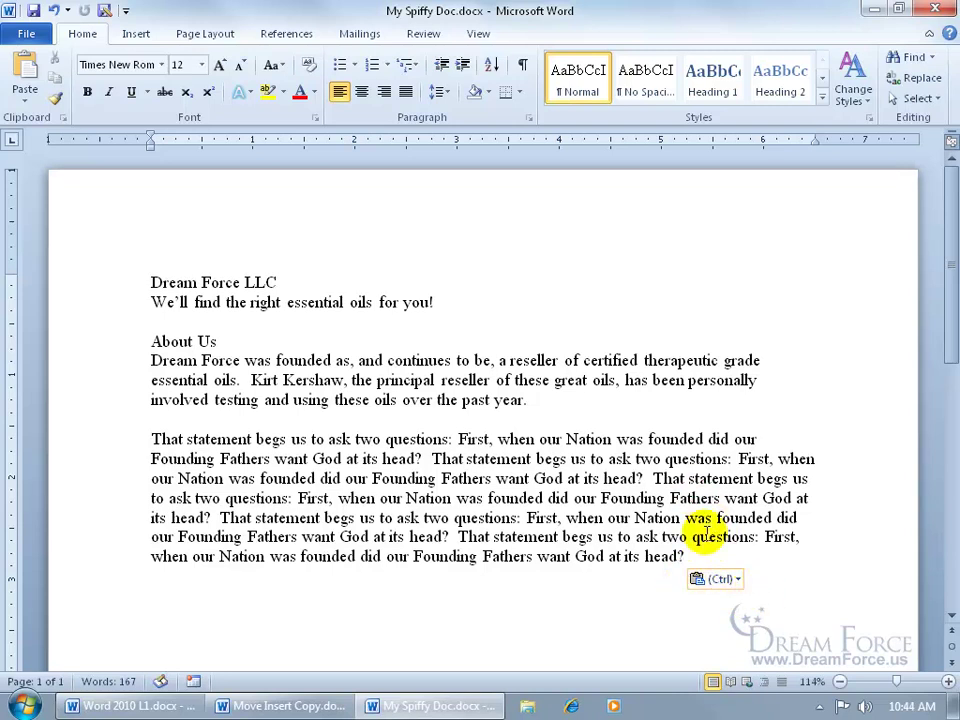
click(699, 555)
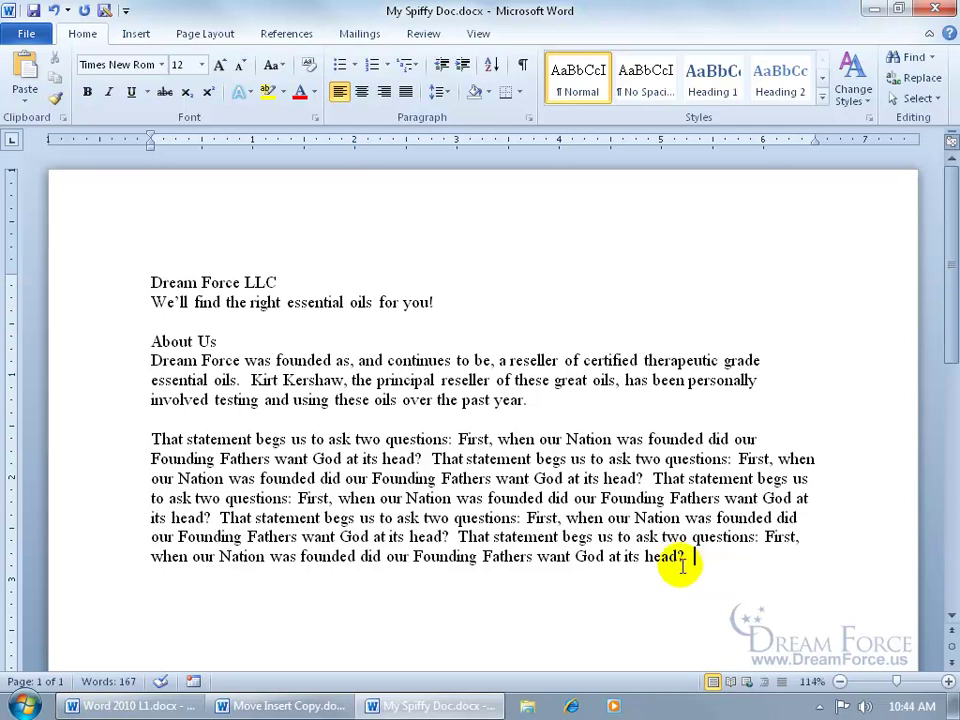
Close My Spiffy Doc.docx without saving the changes
click(934, 12)
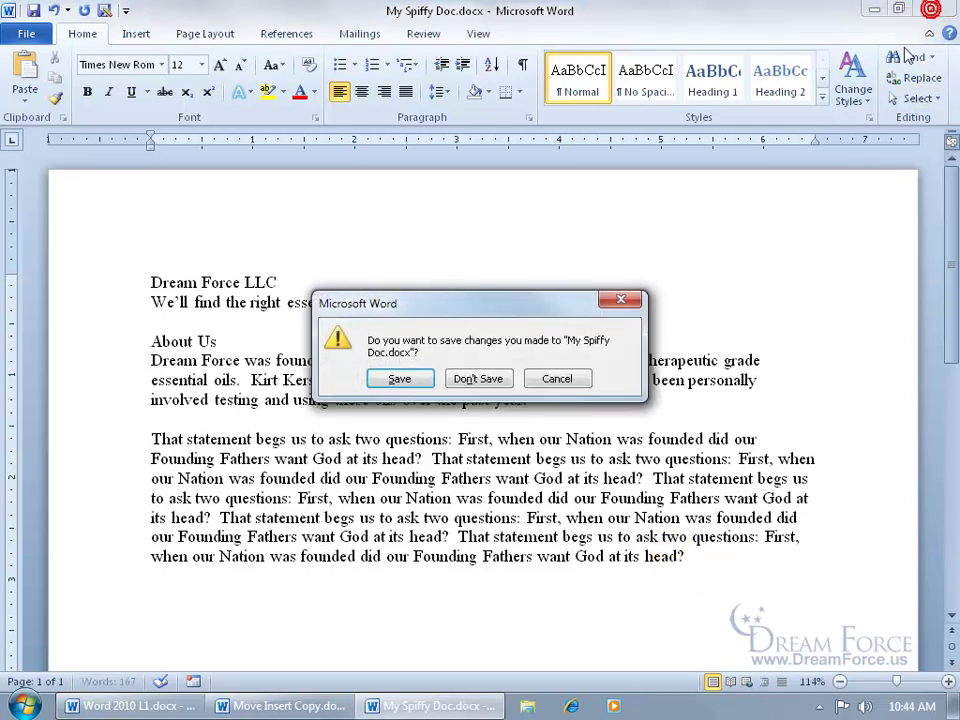
click(476, 377)
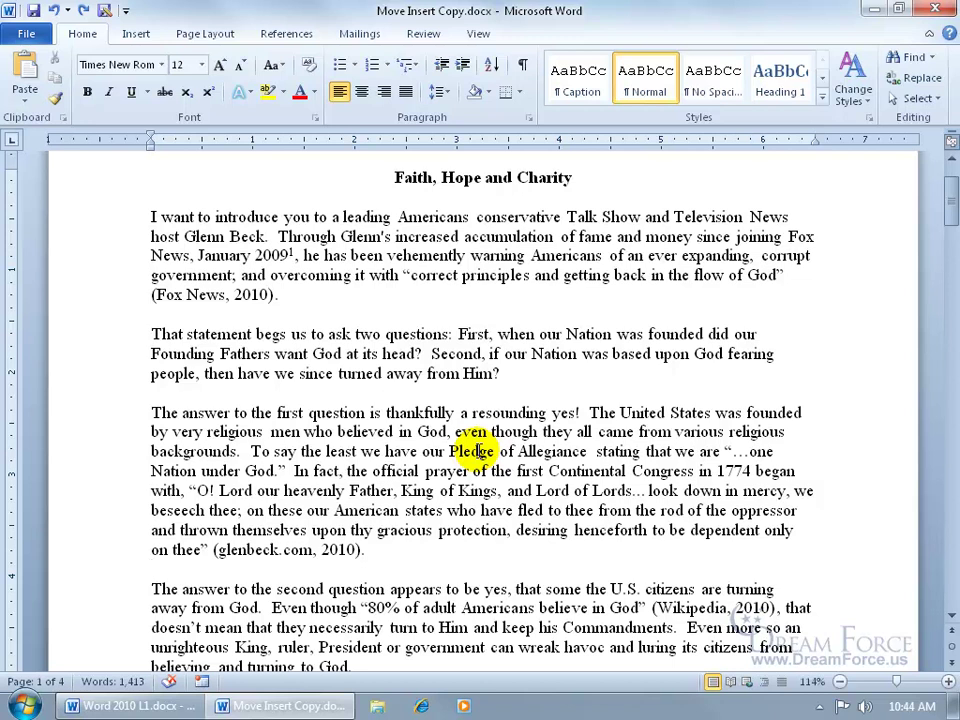
Copy the second paragraph's first sentence, from "That statement begs us to ask two questions" through "want God at its head?"
drag(150, 334, 424, 352)
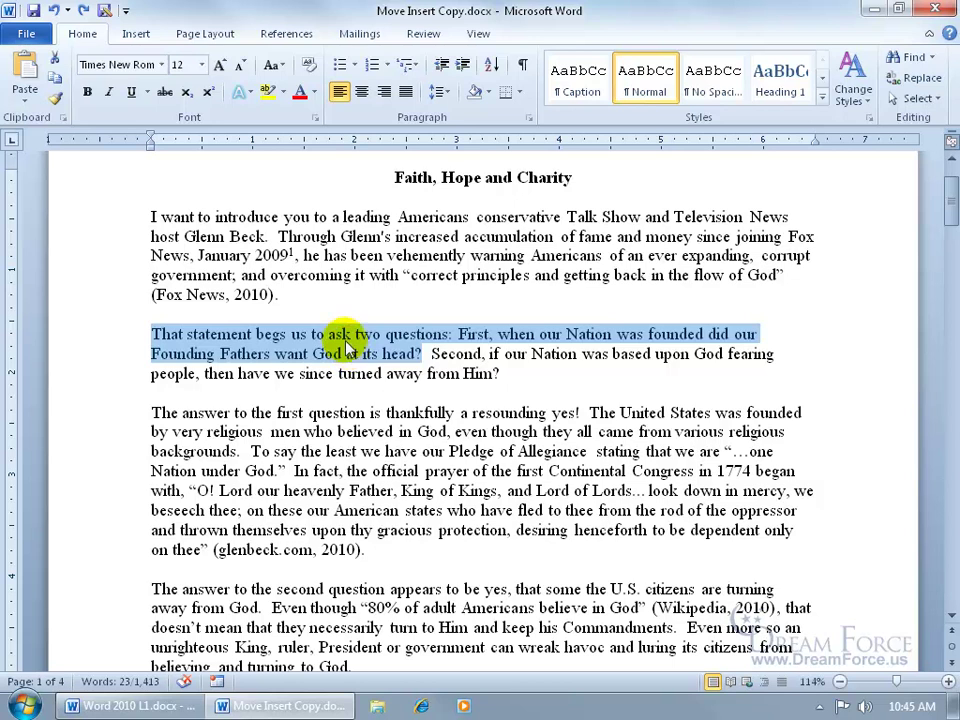
right_click(348, 342)
click(381, 374)
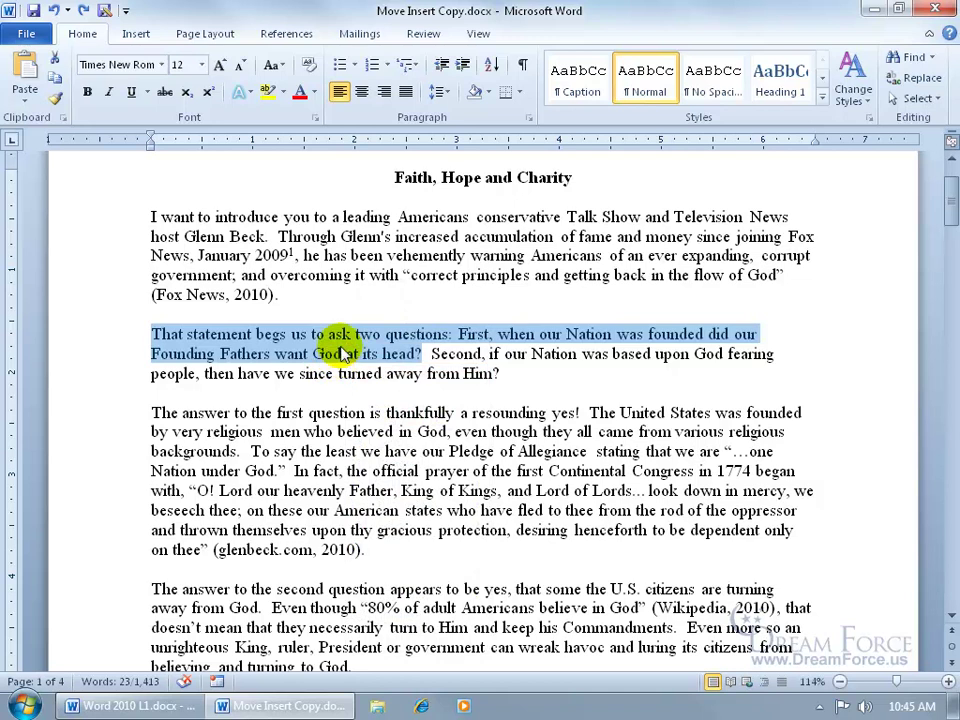
Examine the move, copy, link and hyperlink options offered for dropping the selected sentence elsewhere, and dismiss them without applying any
drag(345, 350, 476, 258)
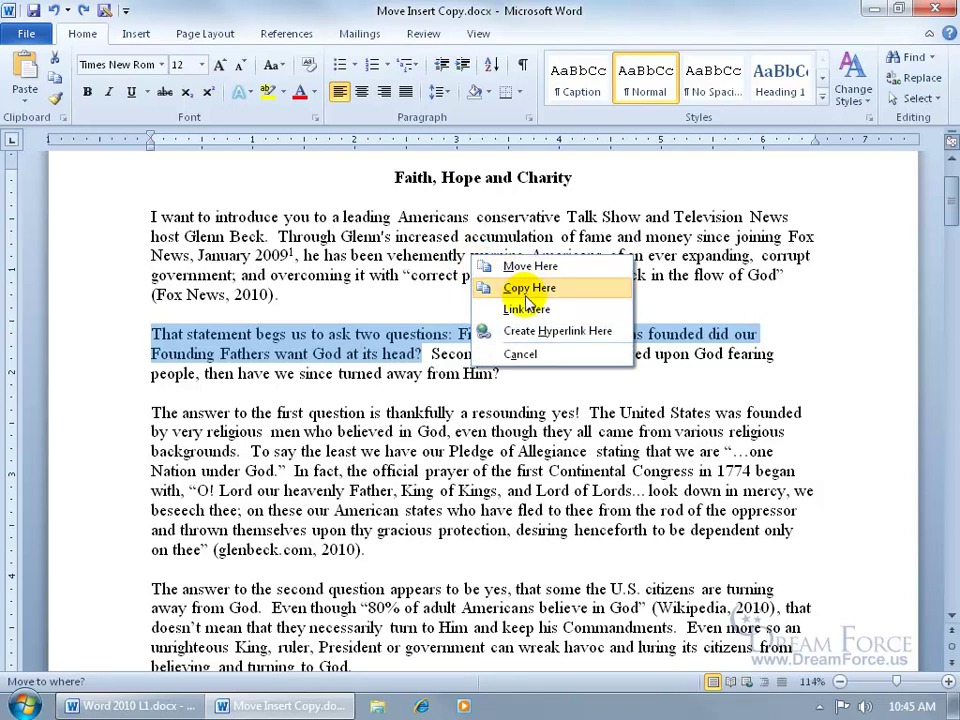
right_click(355, 343)
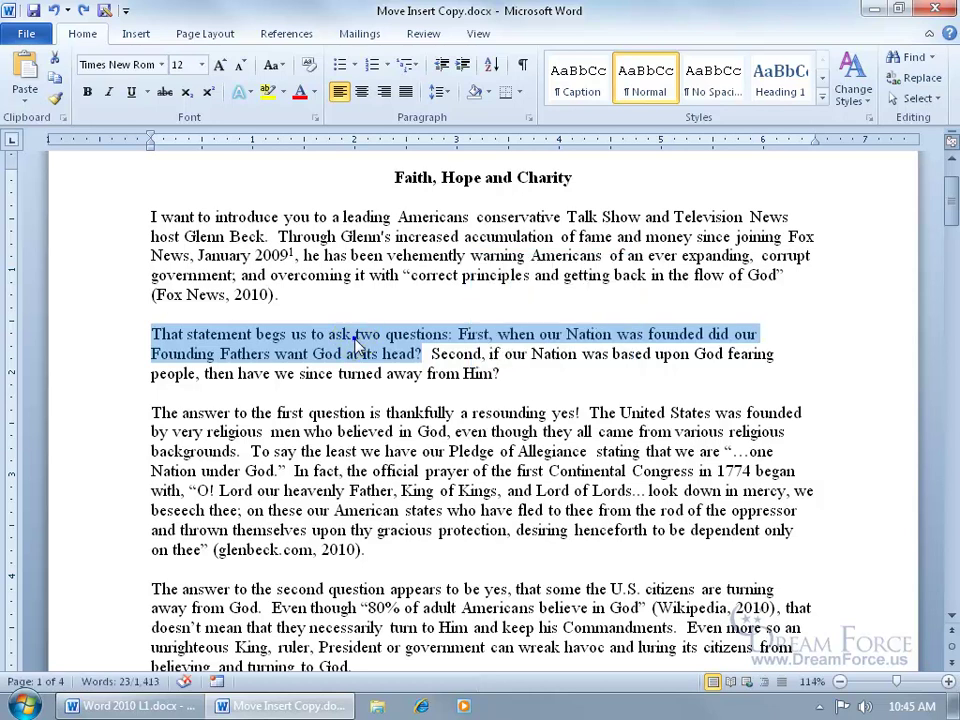
right_click(357, 343)
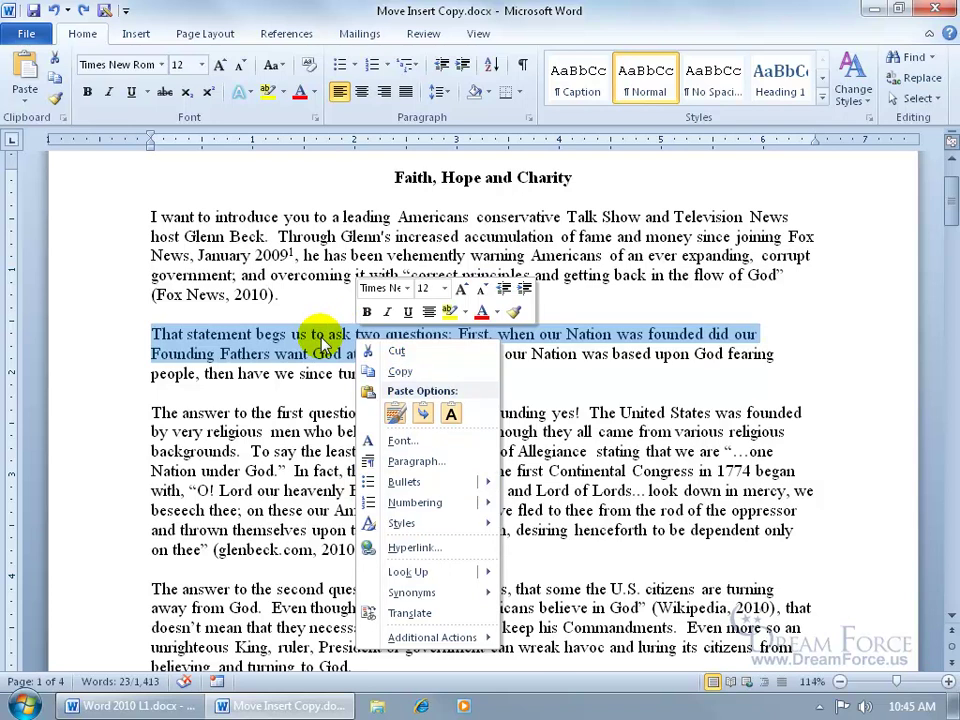
drag(324, 343, 395, 275)
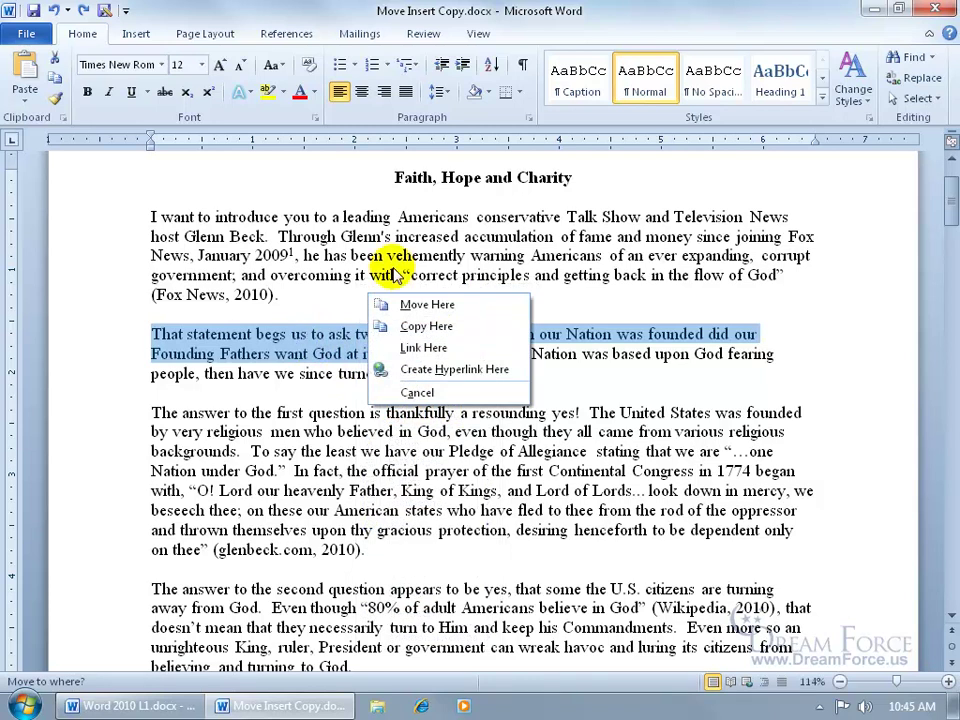
click(314, 335)
Copy the selected "That statement begs us" sentence again and create a new blank document
right_click(313, 343)
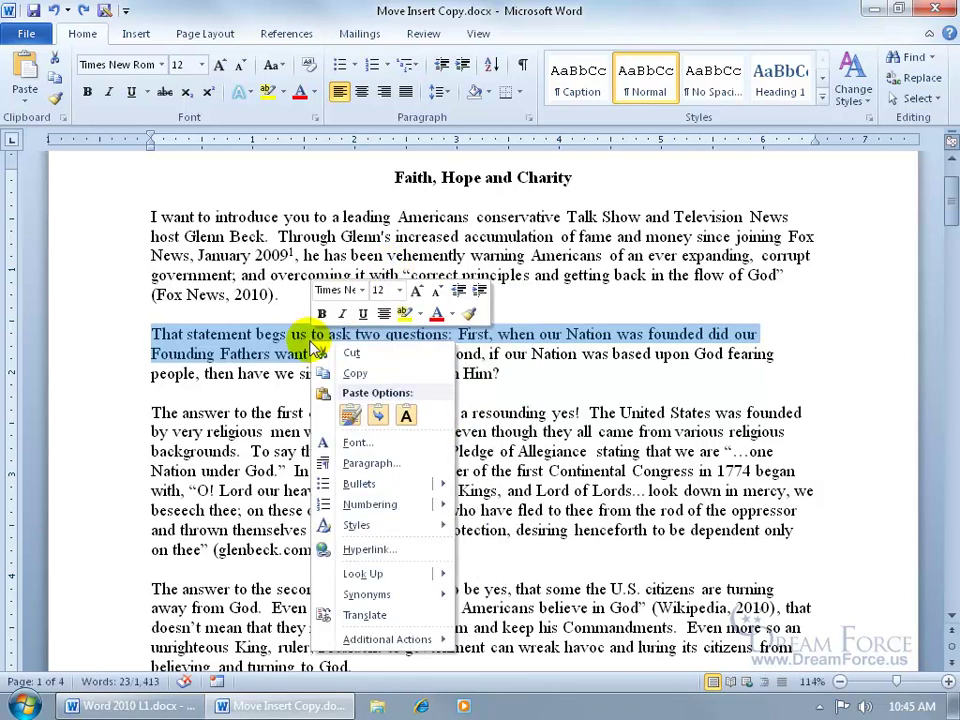
click(350, 373)
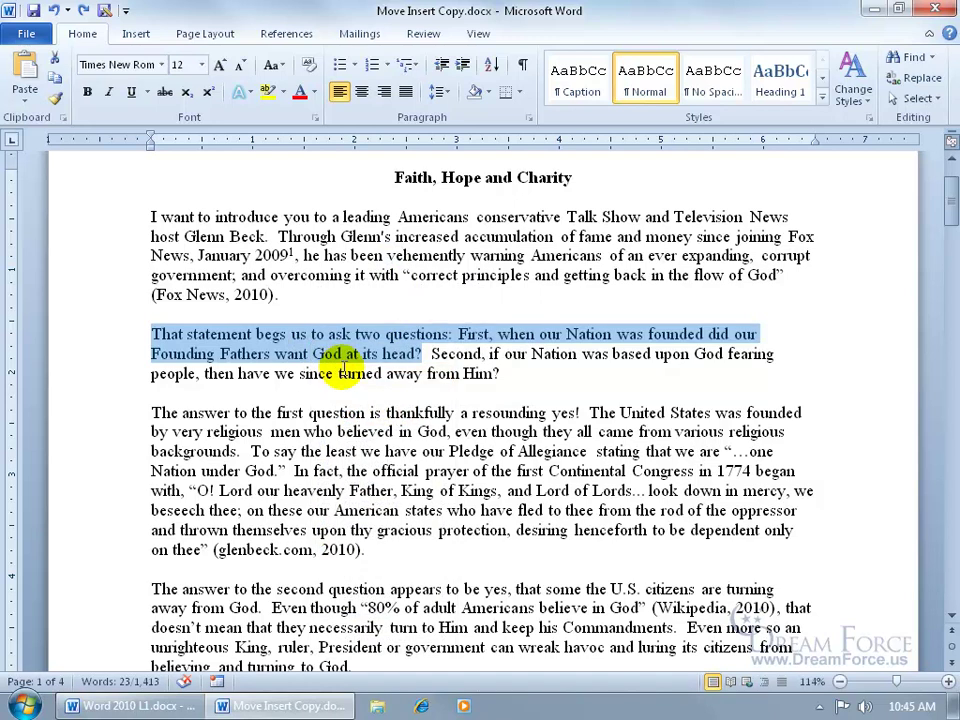
click(24, 33)
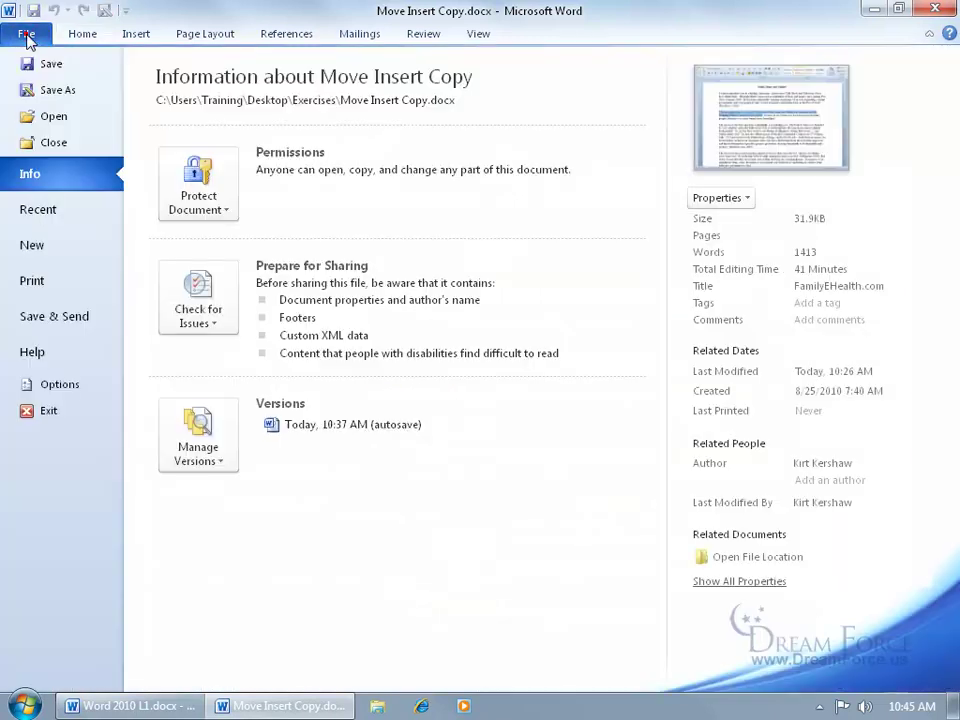
click(36, 246)
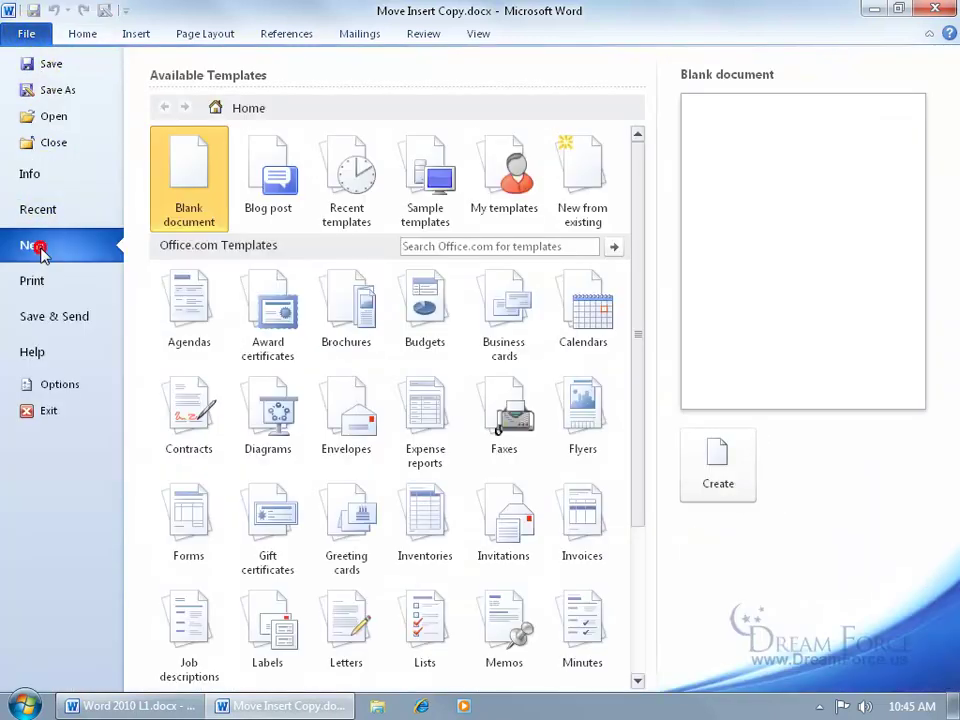
double_click(188, 185)
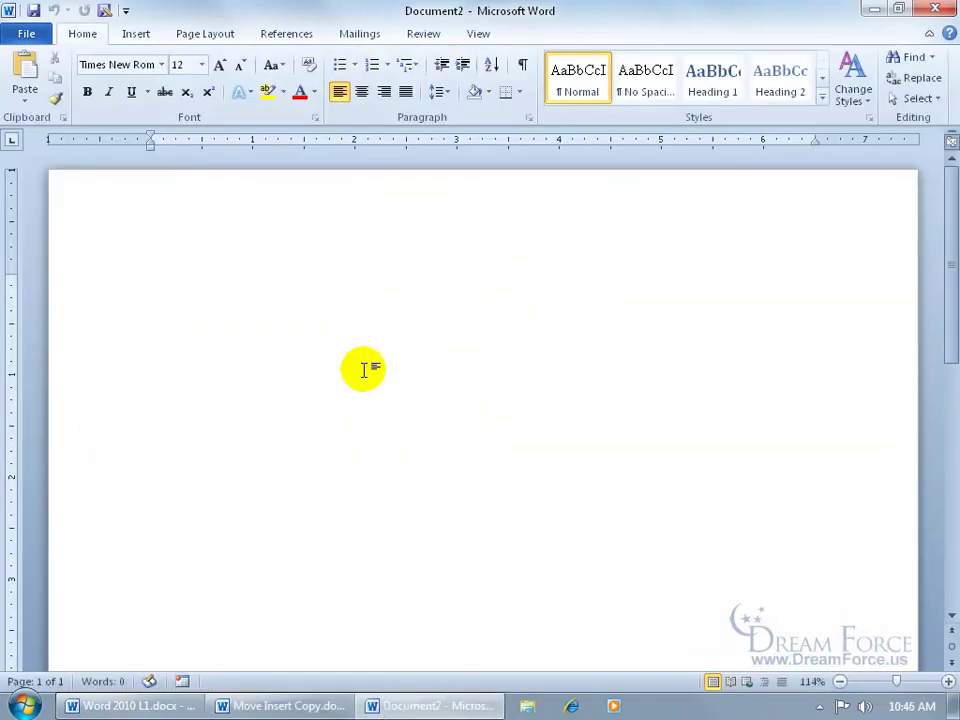
Paste the copied sentence into the blank document with Paste Special, as a pasted link in Word Hyperlink format
right_click(159, 282)
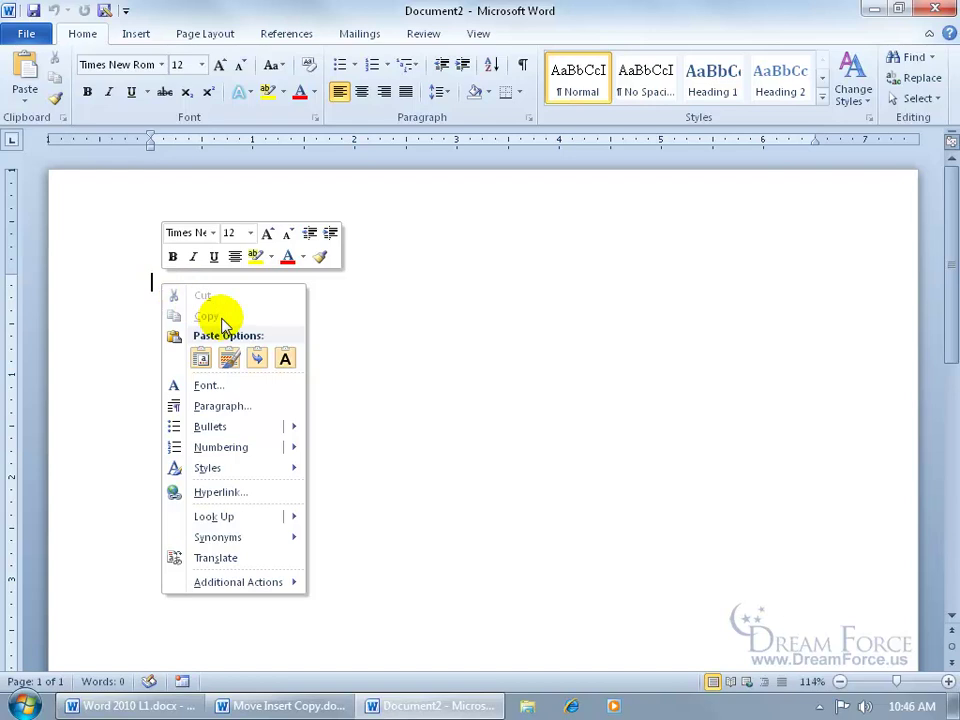
click(155, 280)
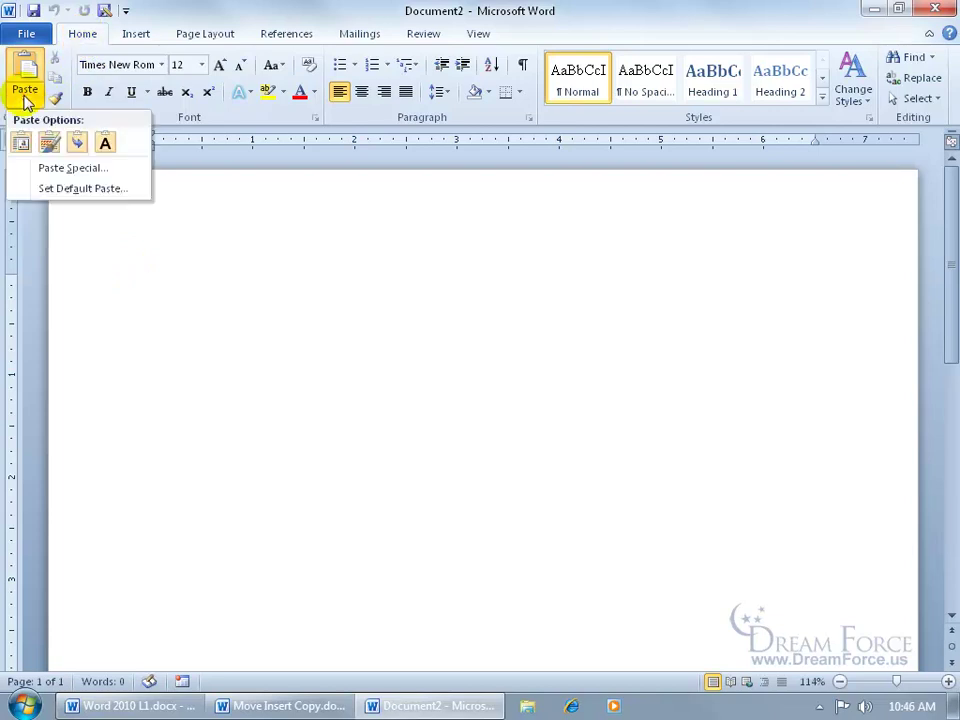
click(62, 168)
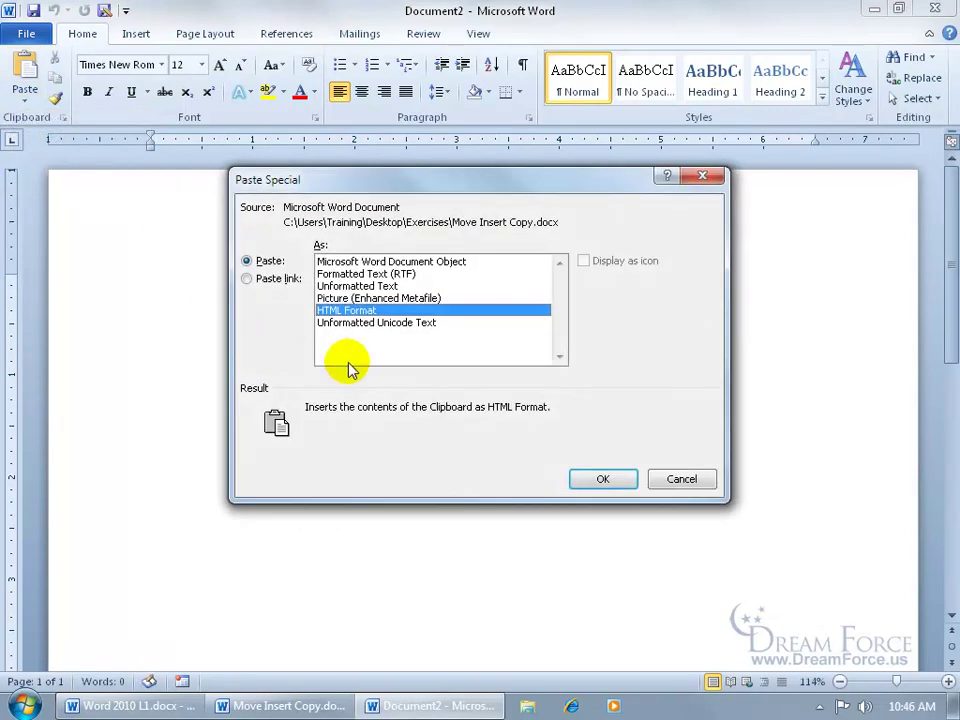
click(246, 278)
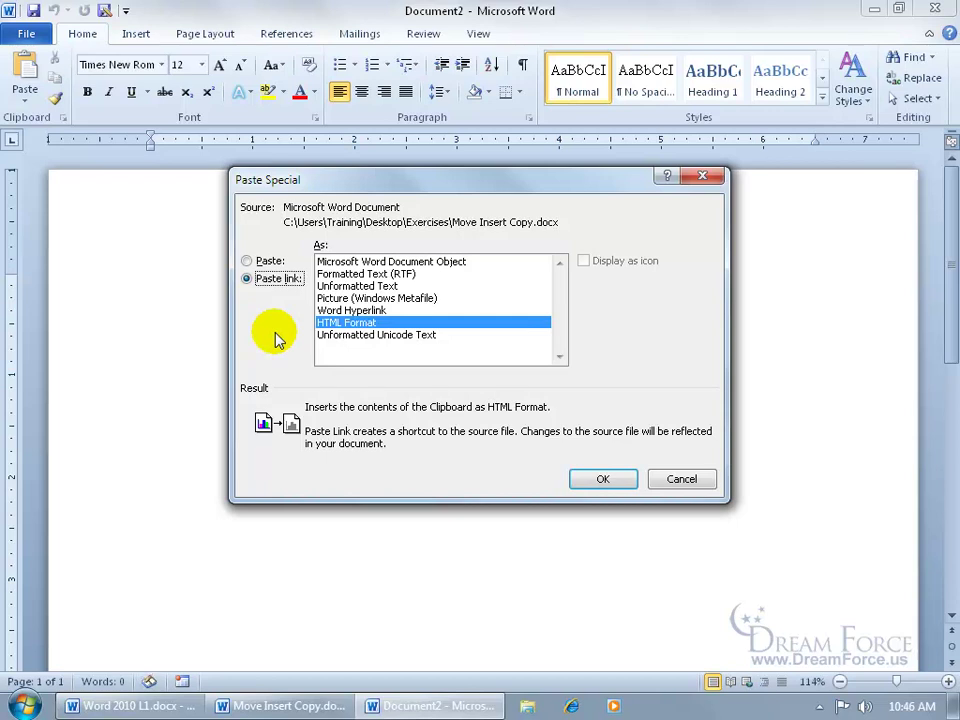
click(345, 310)
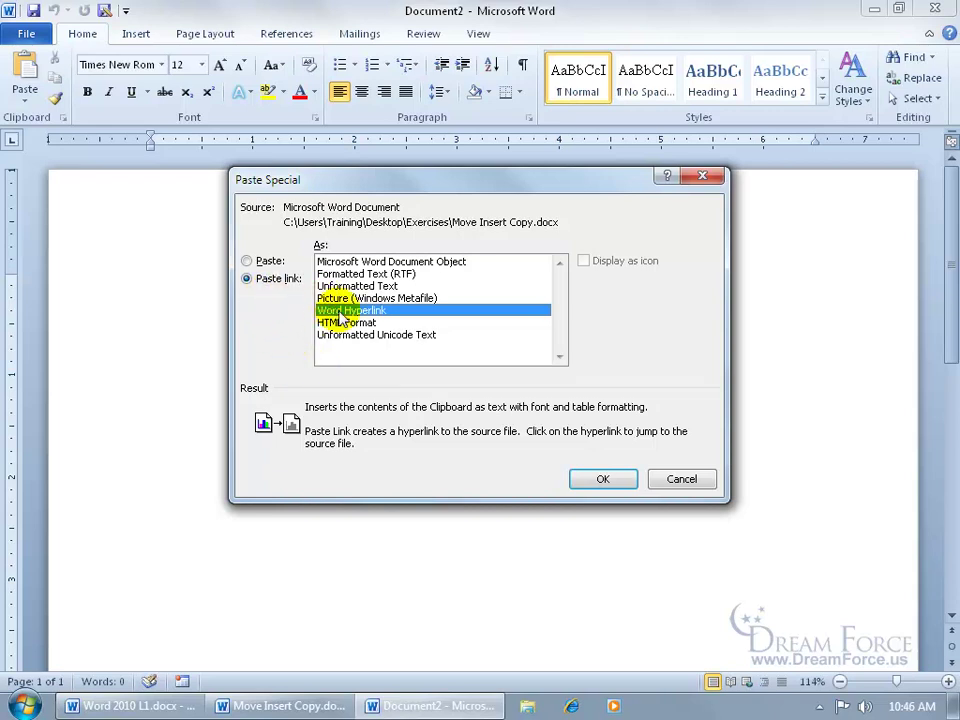
click(603, 479)
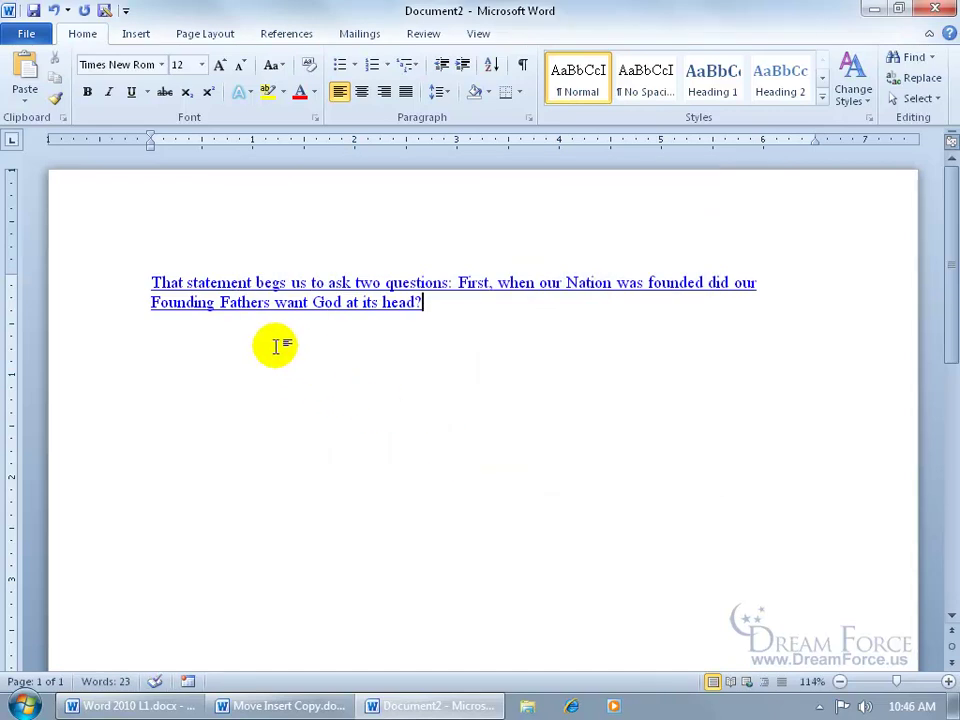
Follow the pasted hyperlink to its source text in Move Insert Copy.docx, accepting the security notice
mouse_move(317, 302)
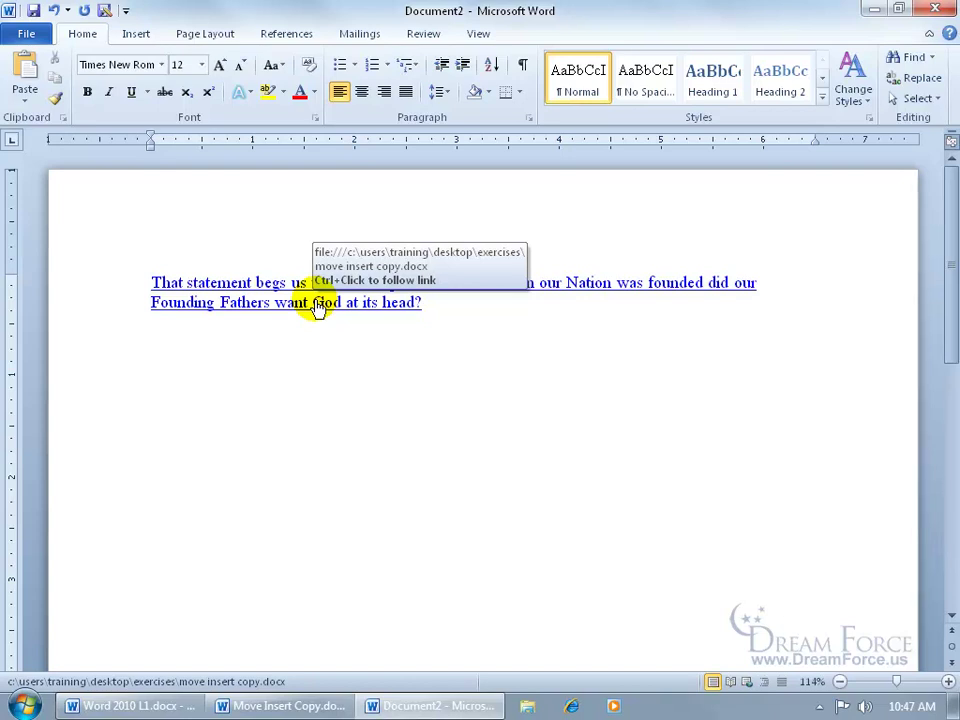
ctrl+click(317, 306)
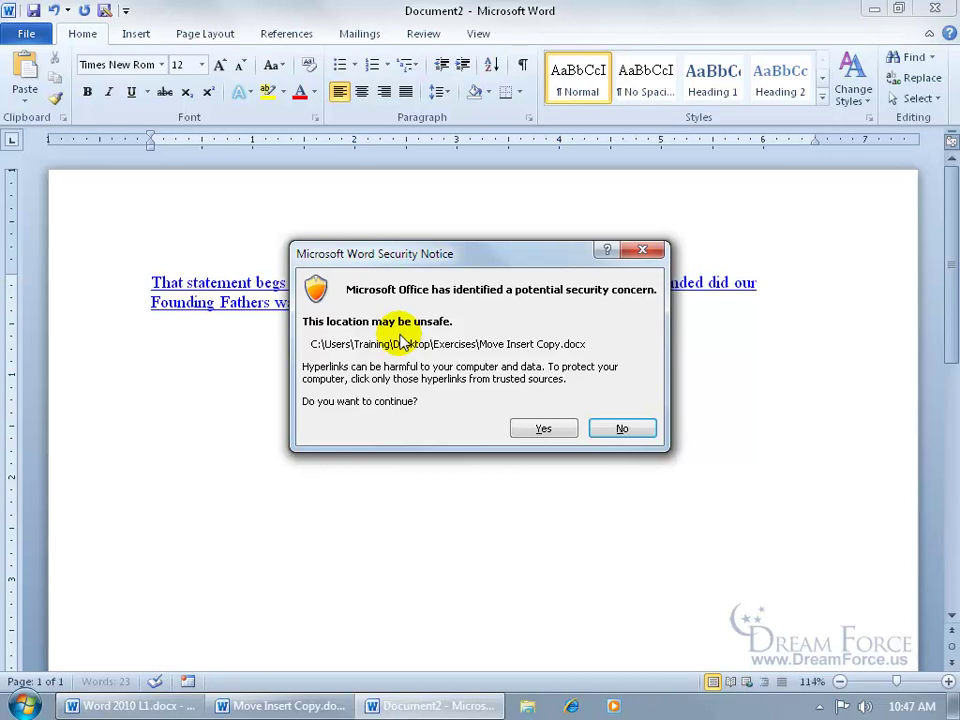
click(543, 428)
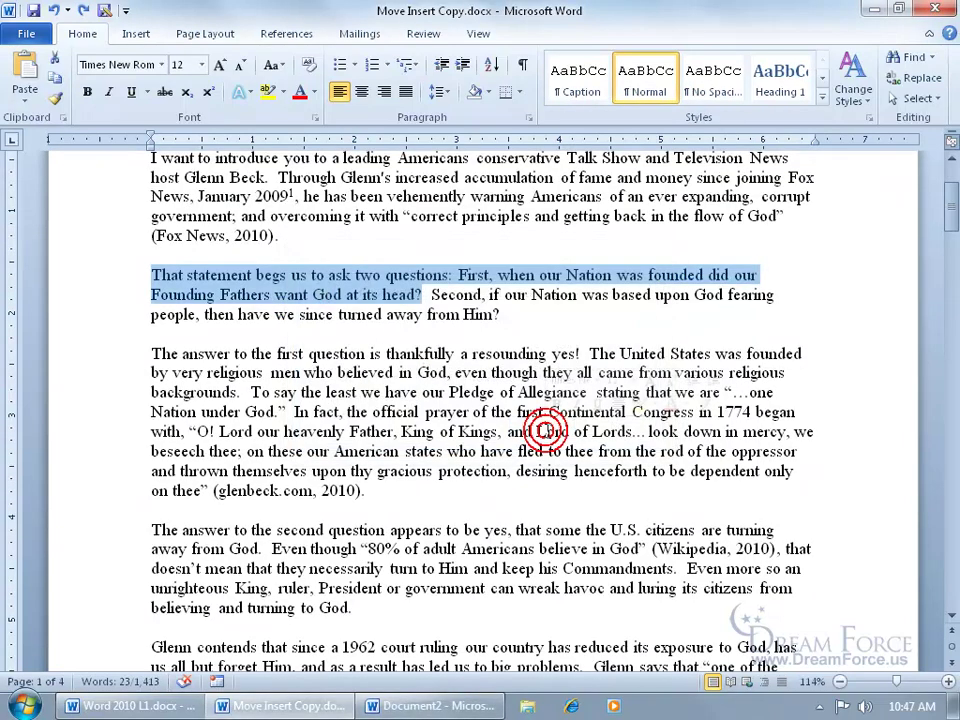